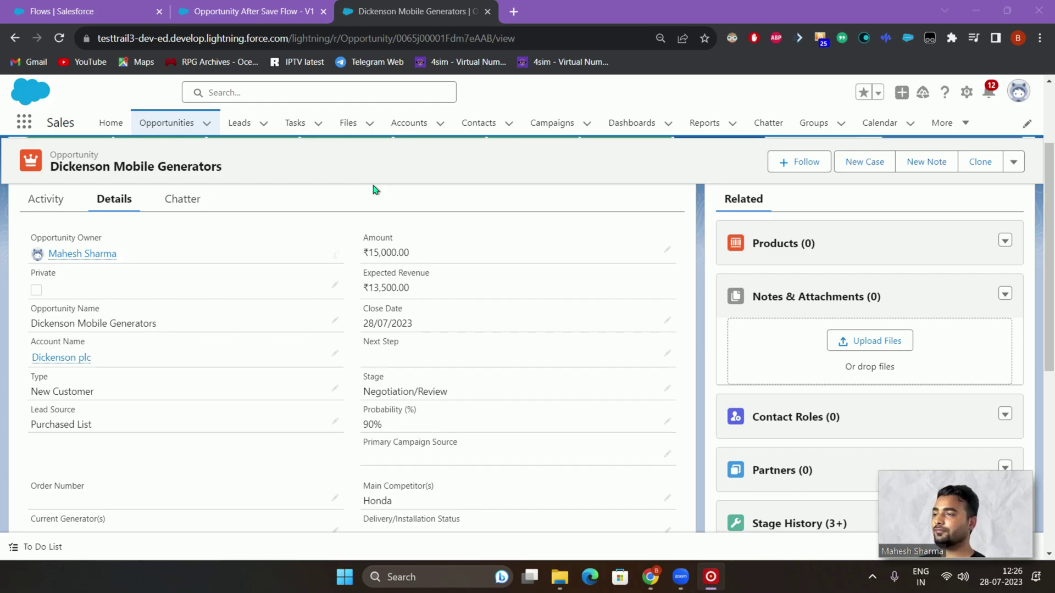
left_click(245, 10)
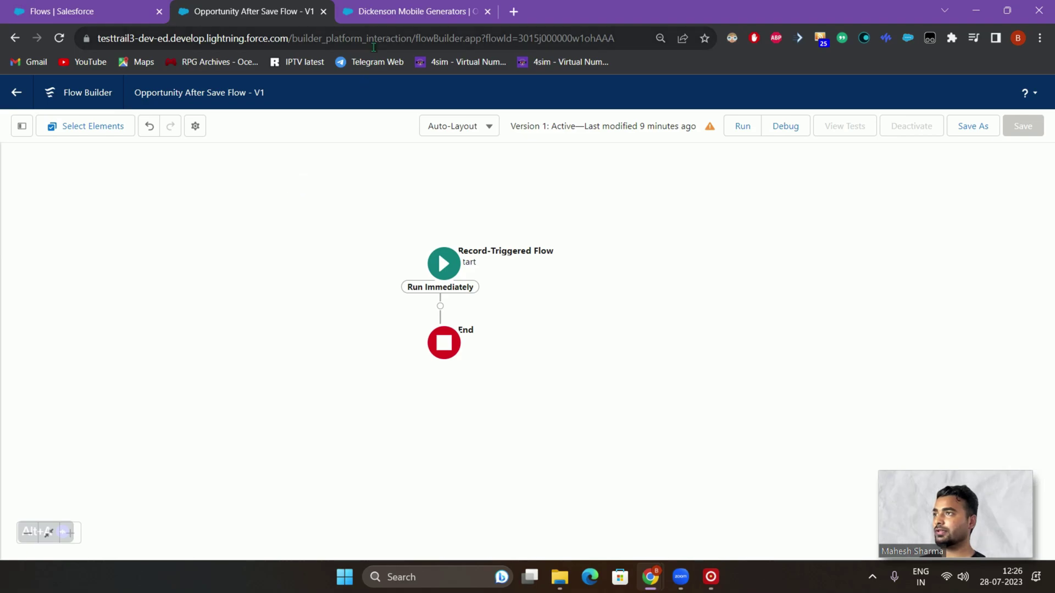
key("ctrl+Tab")
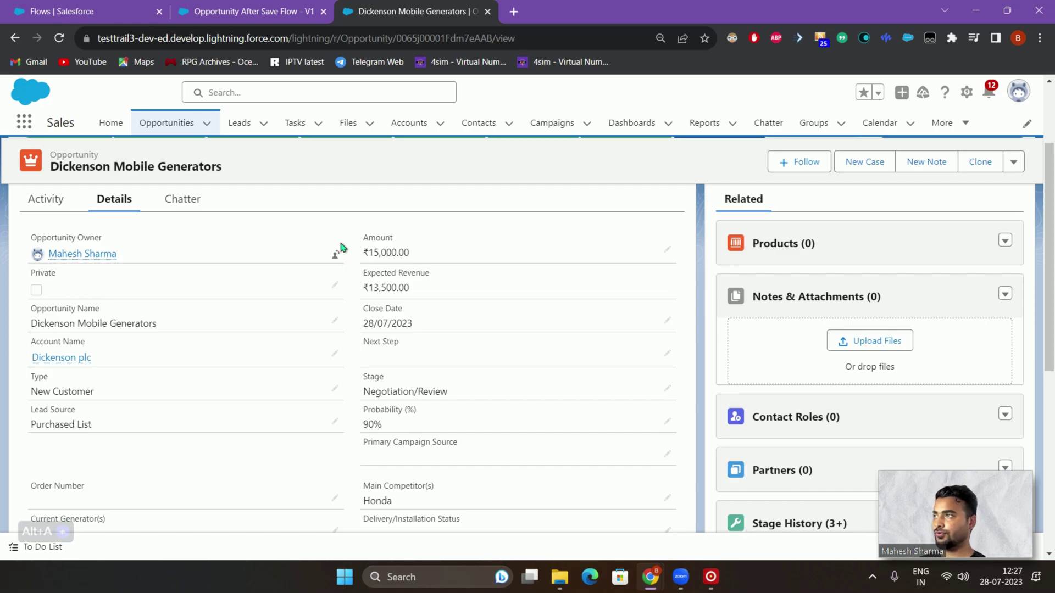
left_click(247, 11)
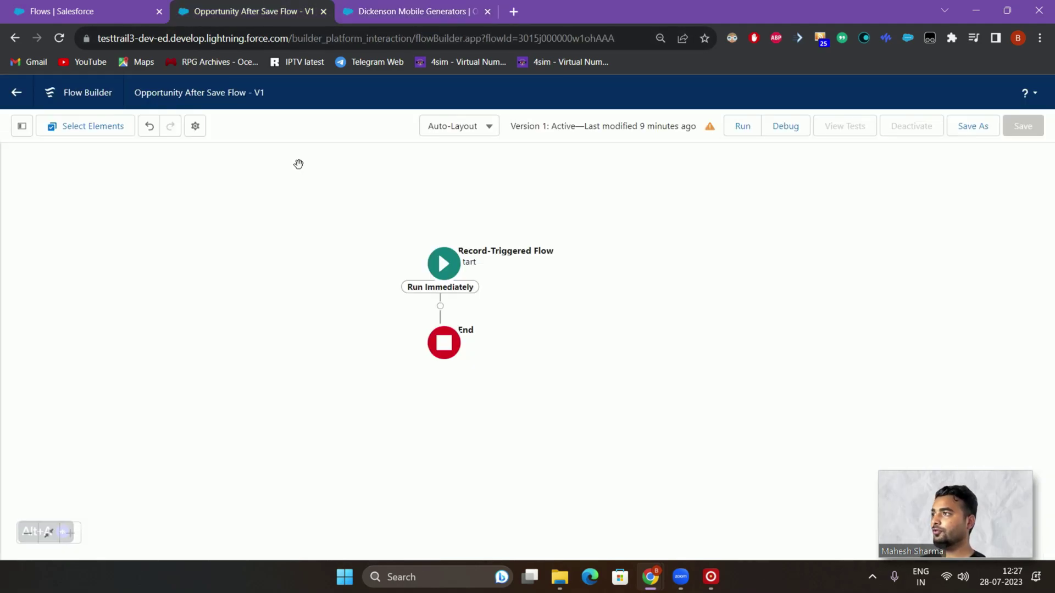
Review the Start trigger (Opportunity object, optimized for Actions and Related Records) and close it unchanged.
left_click(444, 264)
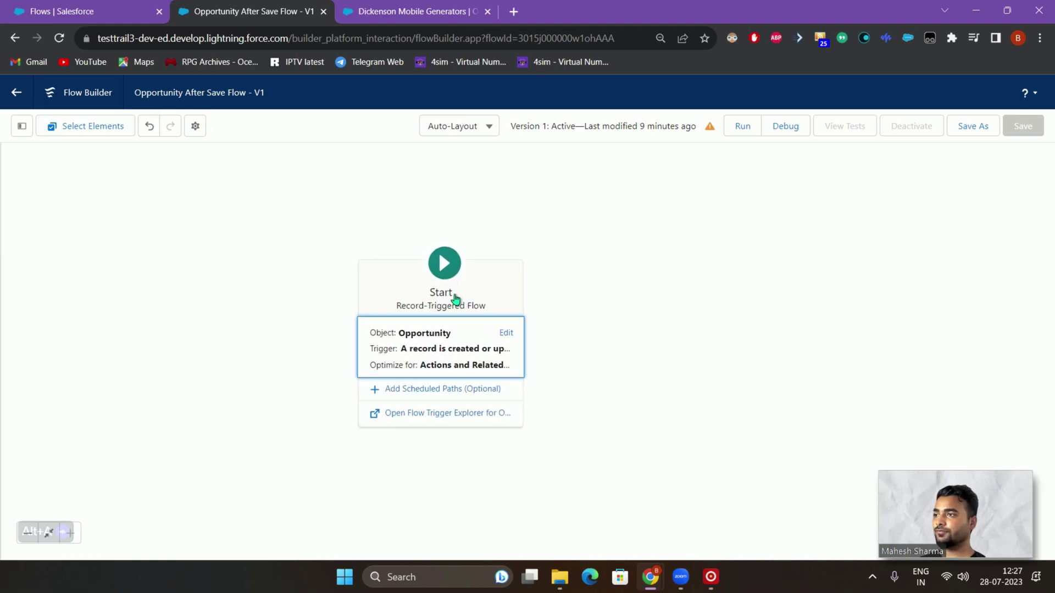
left_click(506, 333)
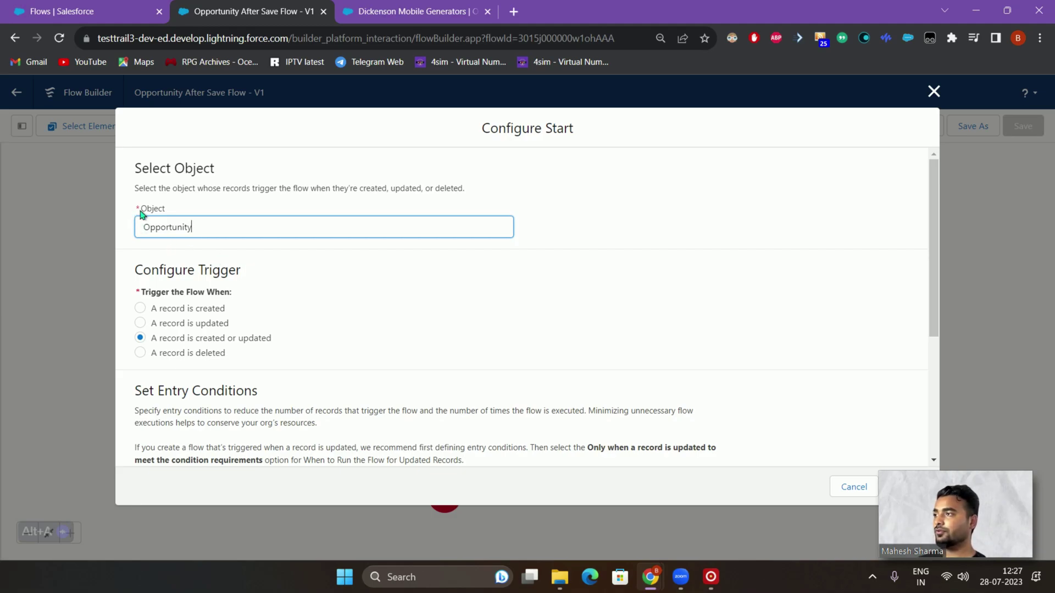
scroll(269, 264, "down", 1)
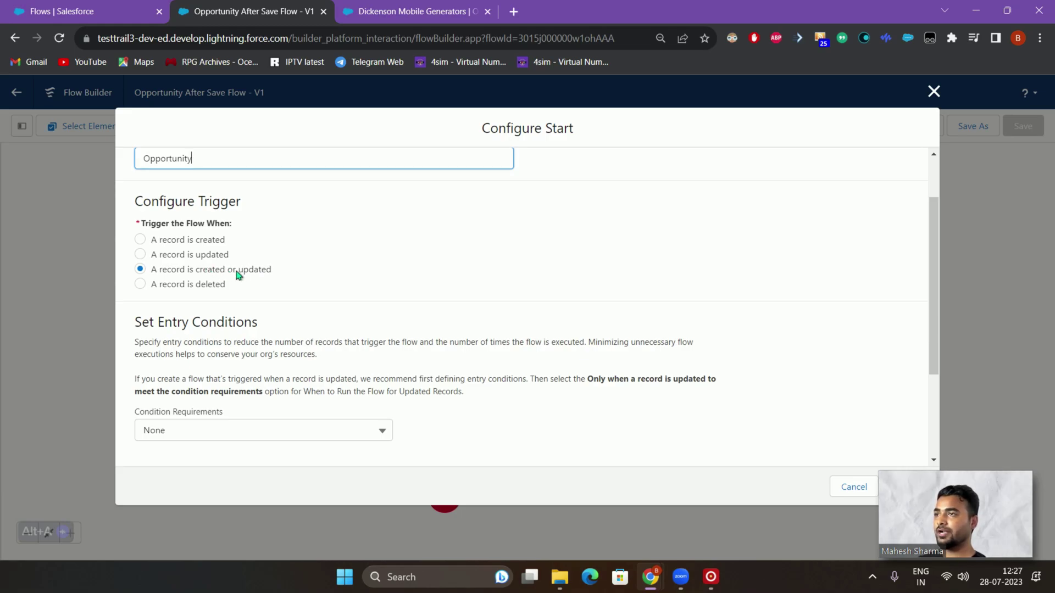
scroll(365, 280, "down", 2)
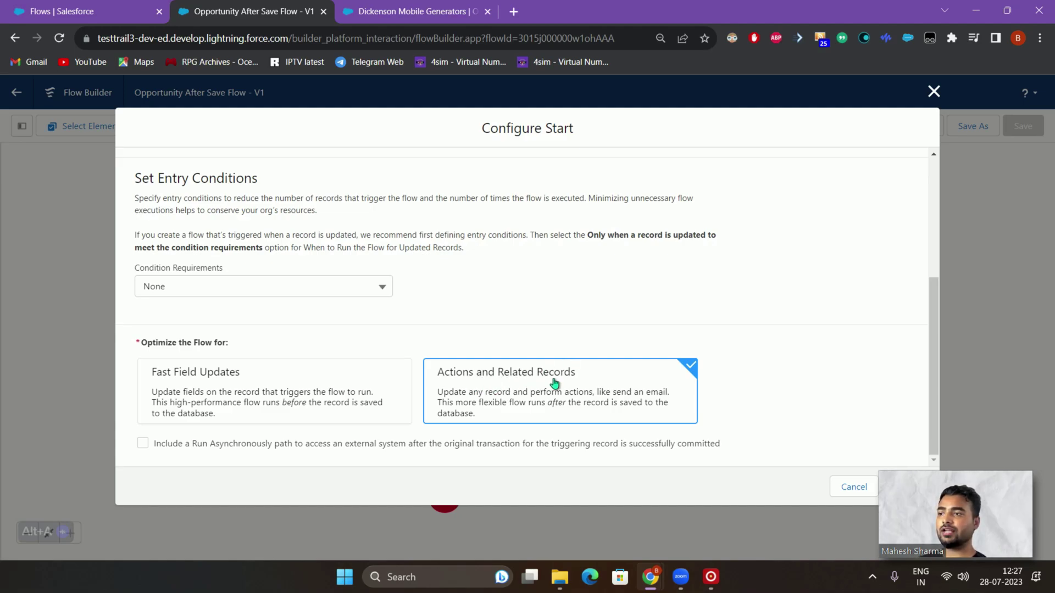
left_click(933, 91)
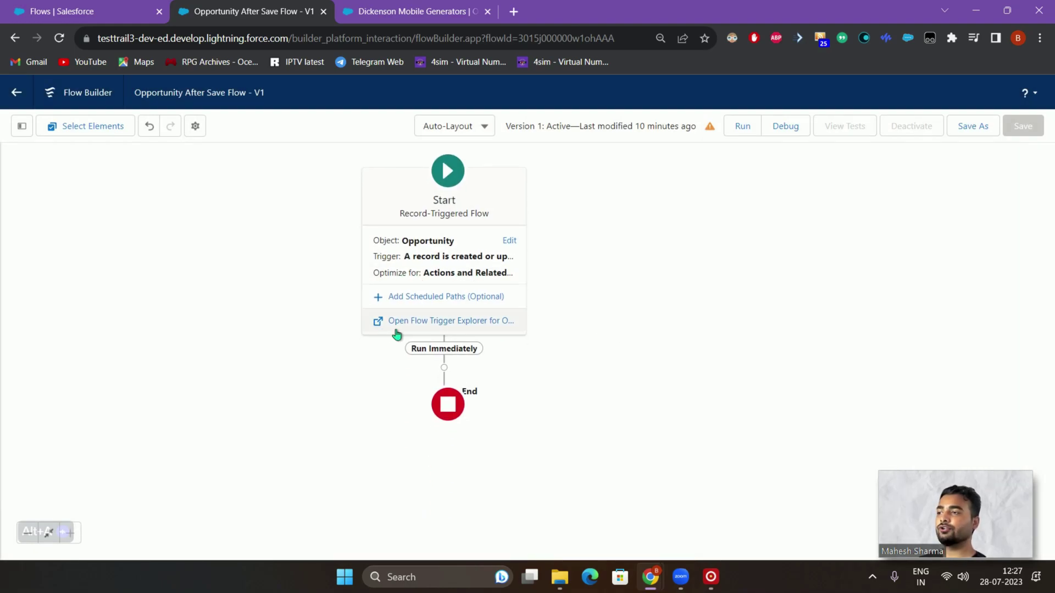
Add a scheduled path labelled 'Time Delayed Action' with Last Modified Date as its time source.
left_click(436, 305)
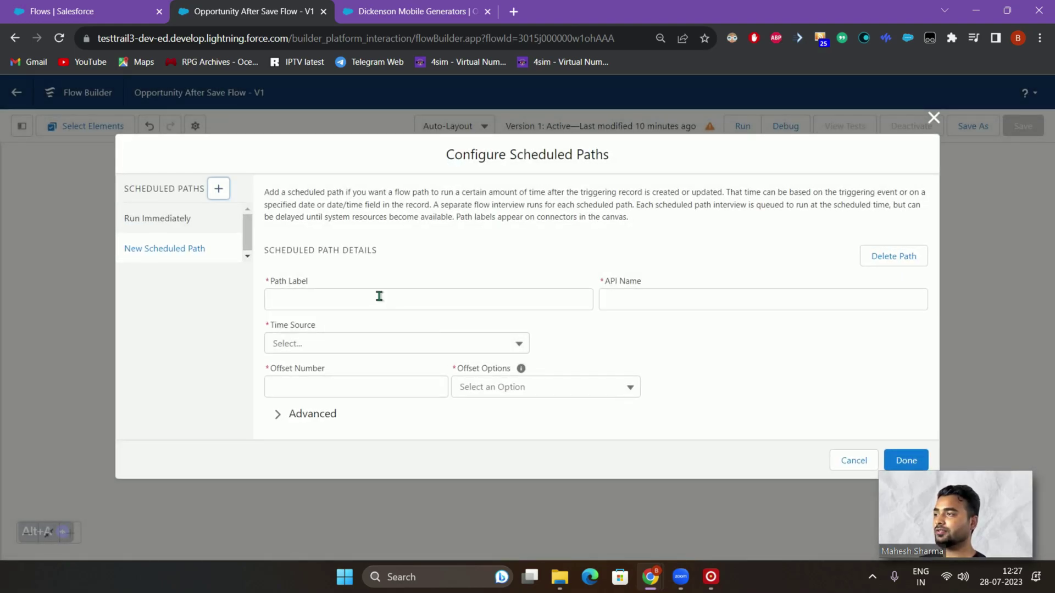
left_click(379, 296)
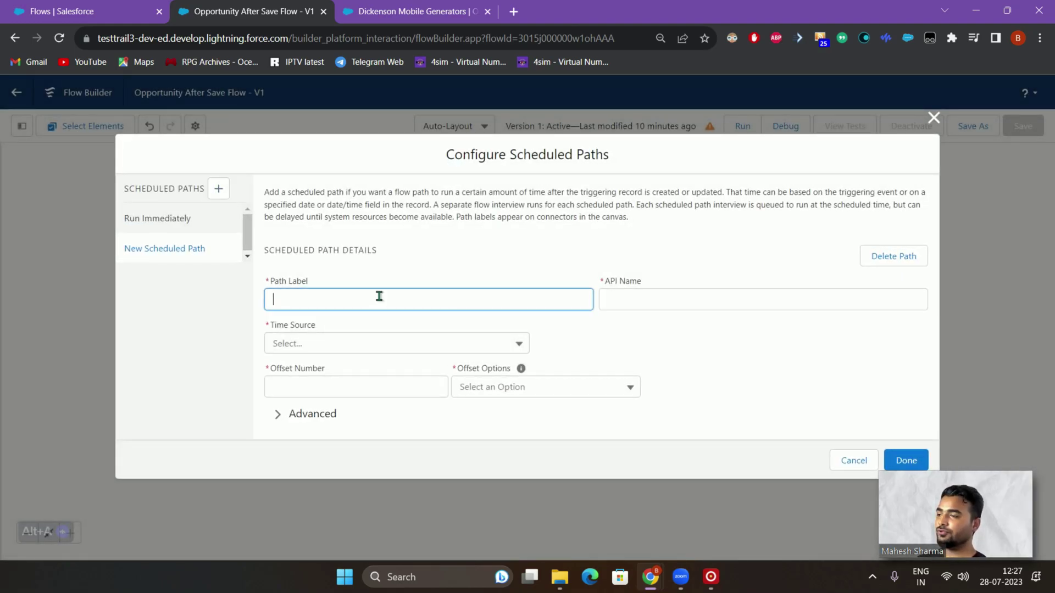
type("Time Delayed Action")
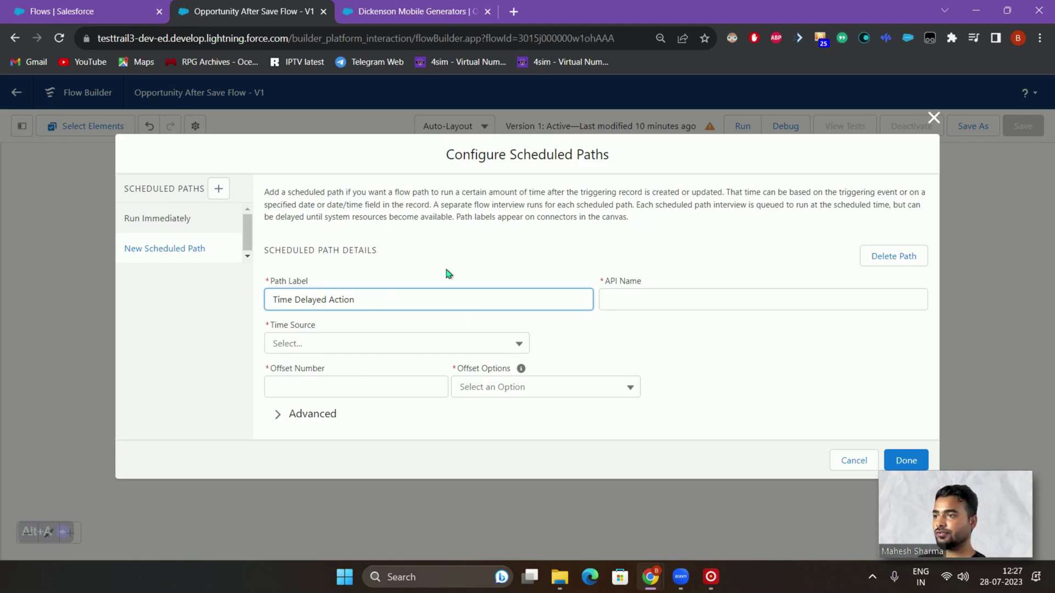
left_click(438, 288)
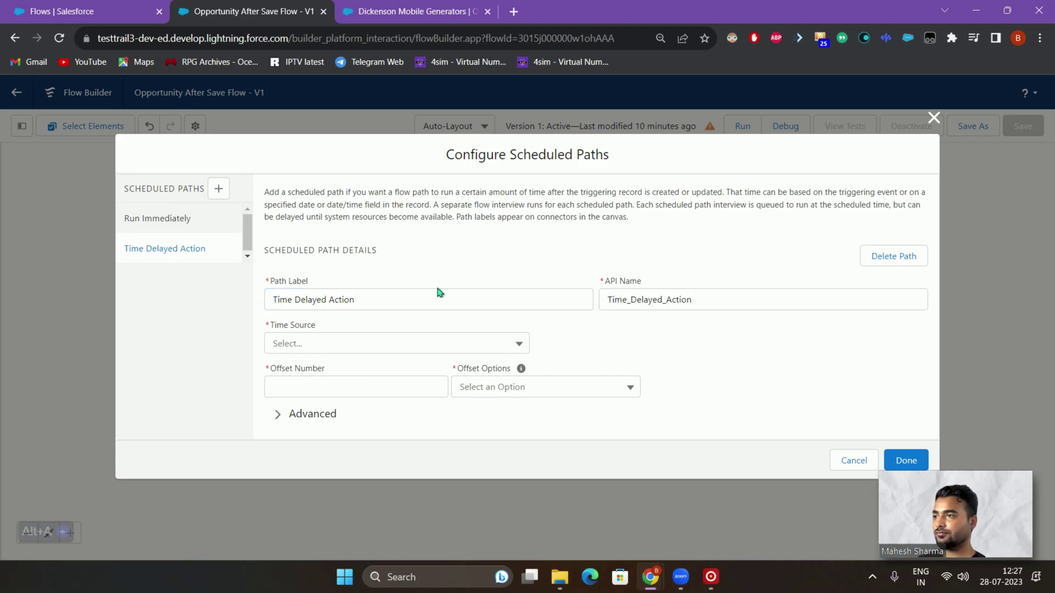
left_click(360, 352)
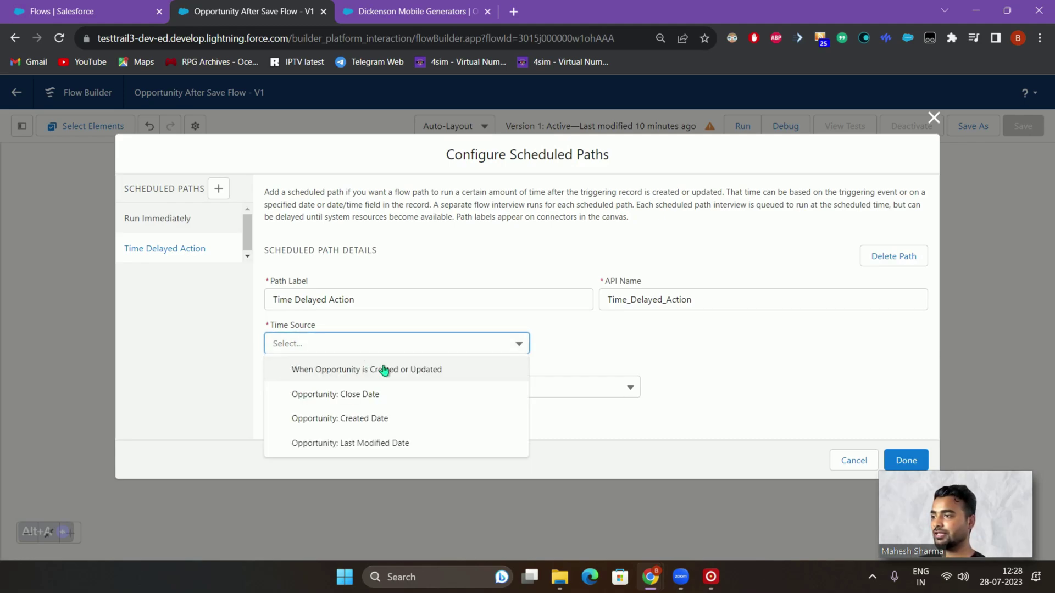
left_click(343, 444)
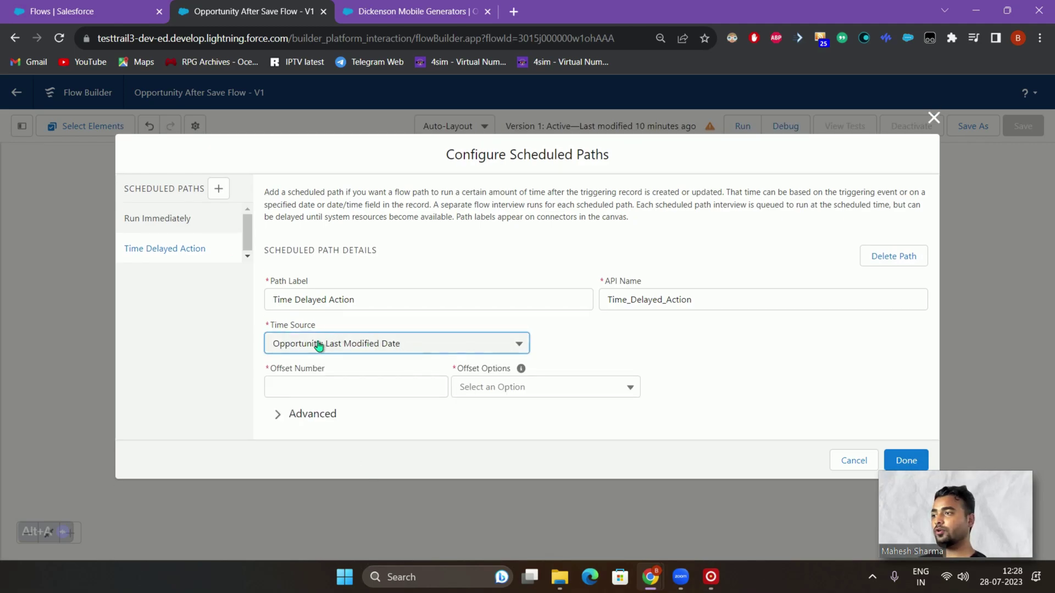
Set the path offset to 1 Minutes After and save the scheduled path.
left_click(445, 6)
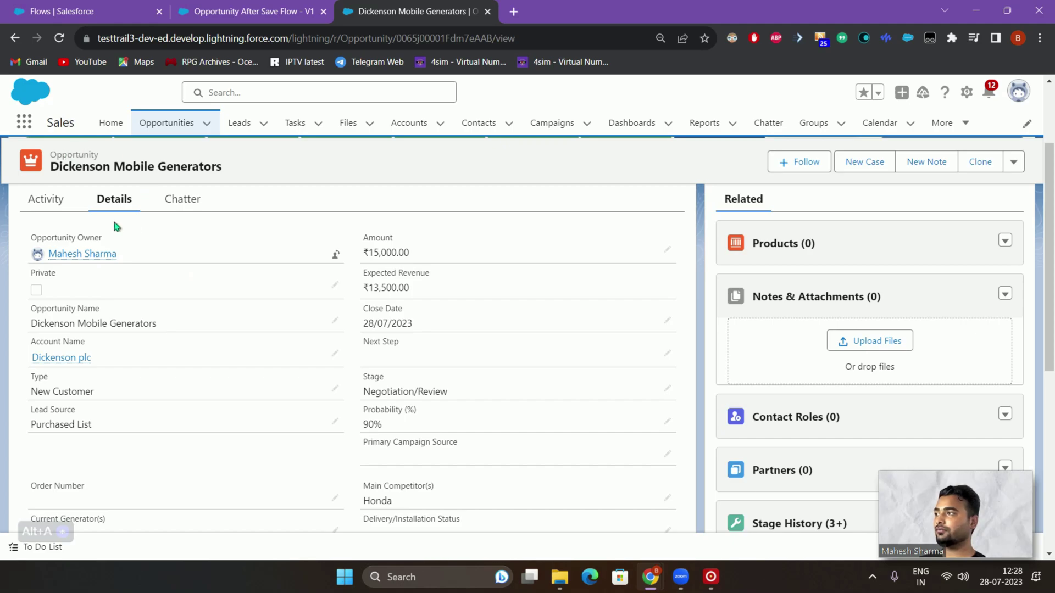
left_click(254, 6)
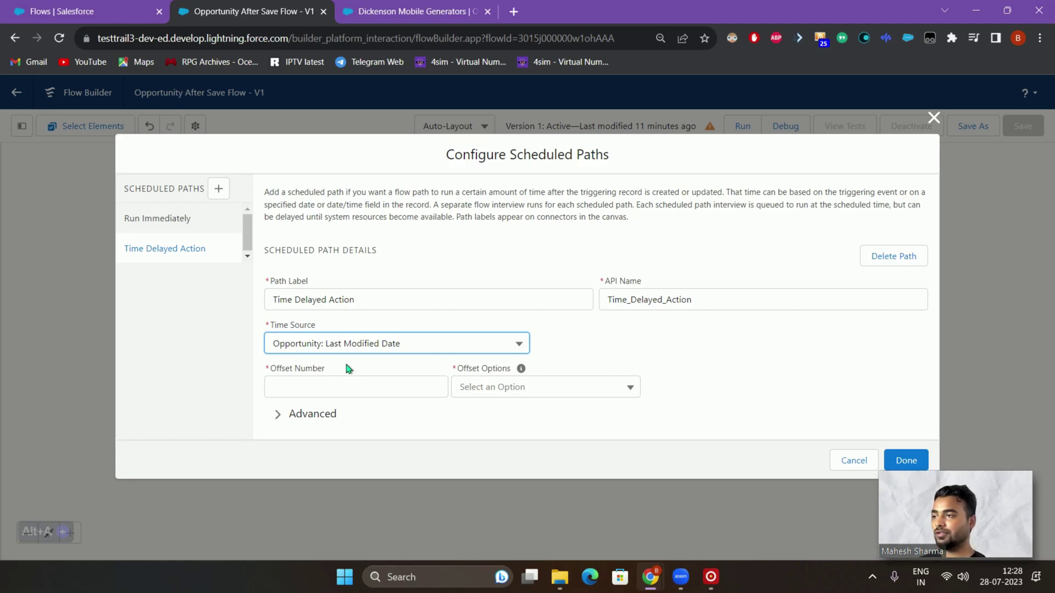
left_click(331, 388)
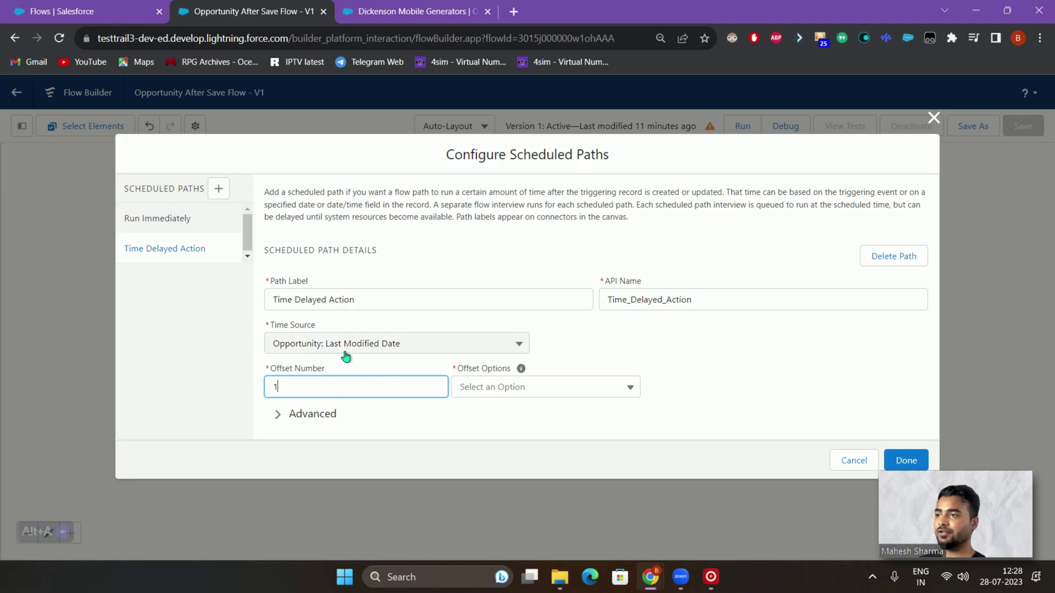
left_click(485, 392)
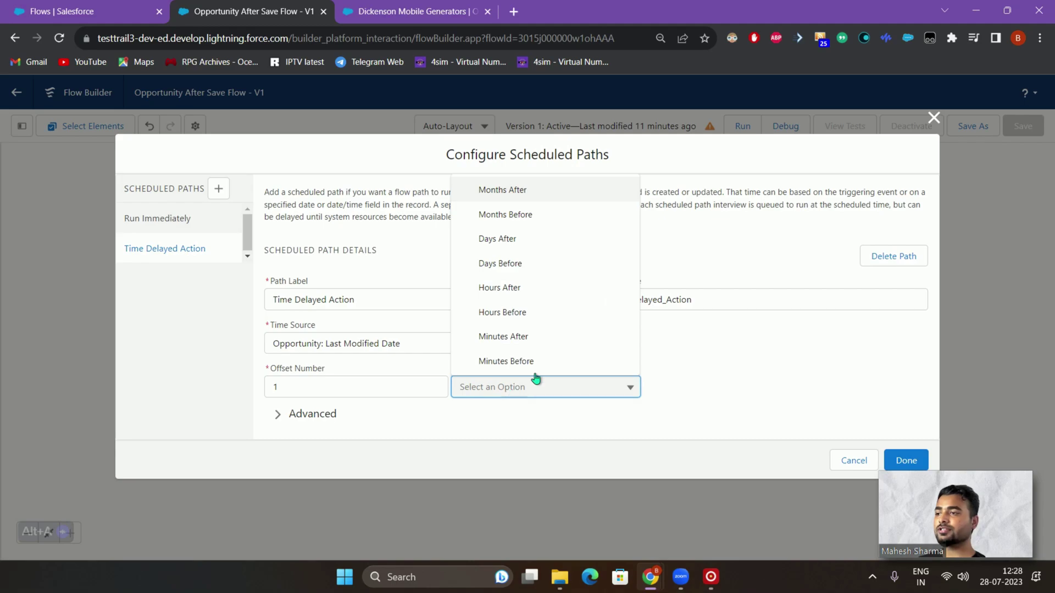
left_click(483, 337)
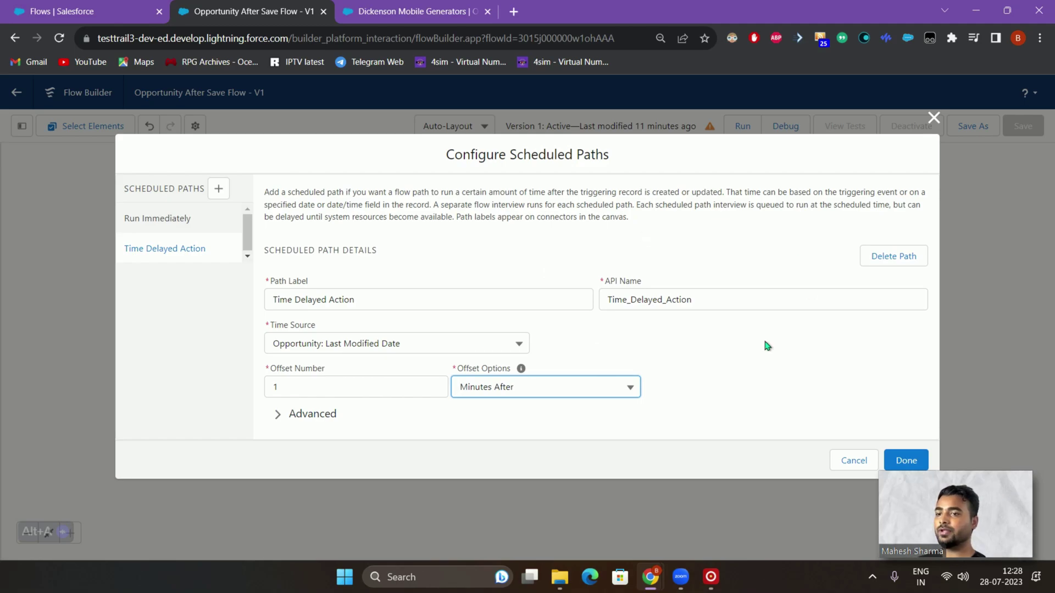
left_click(903, 461)
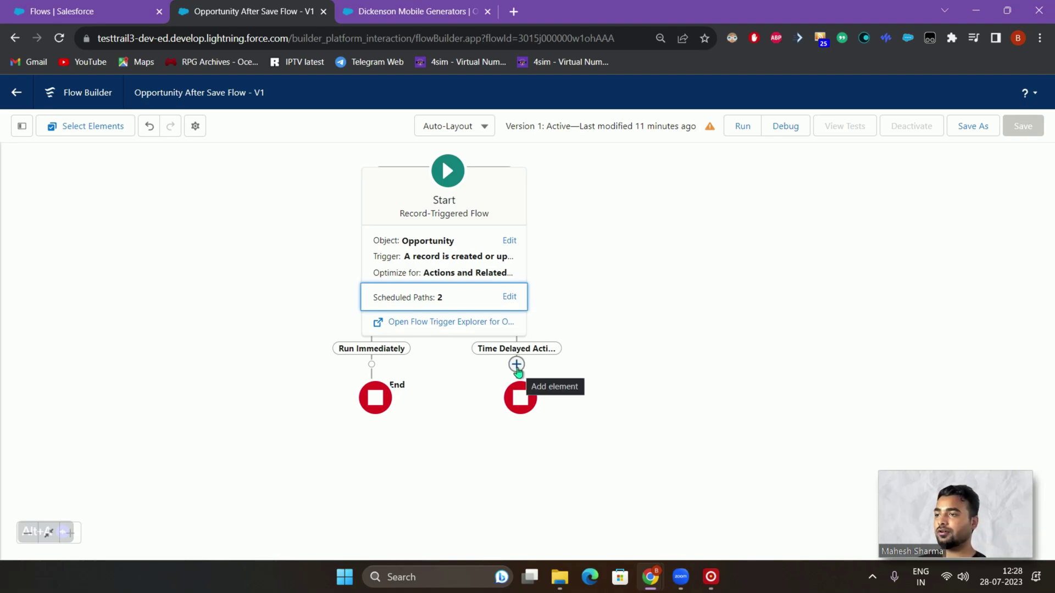
Add an Update Records element for the triggering opportunity labelled 'Update the Amount by 560'.
left_click(517, 365)
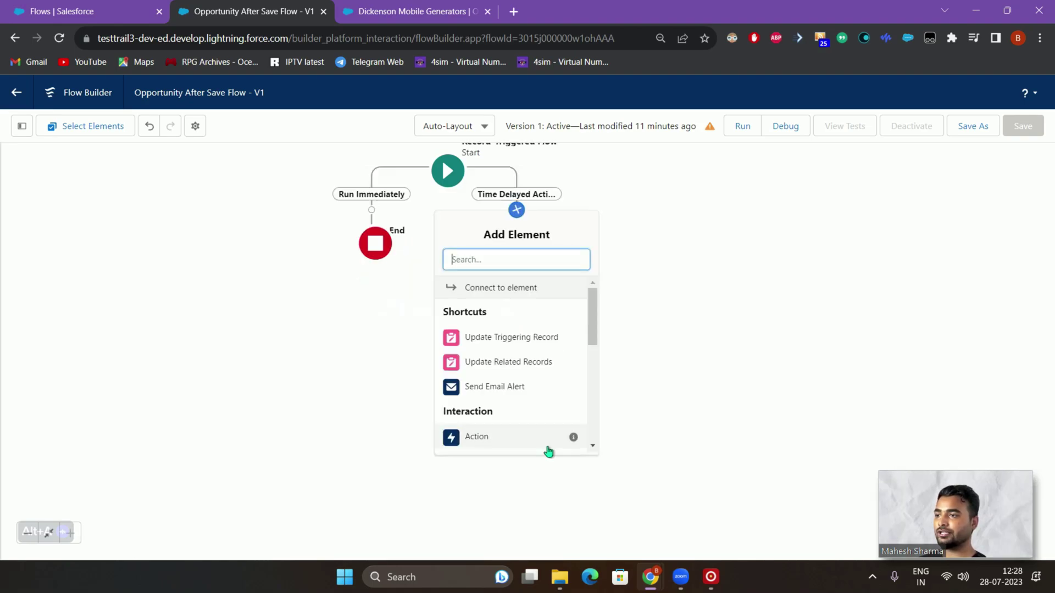
left_click(529, 344)
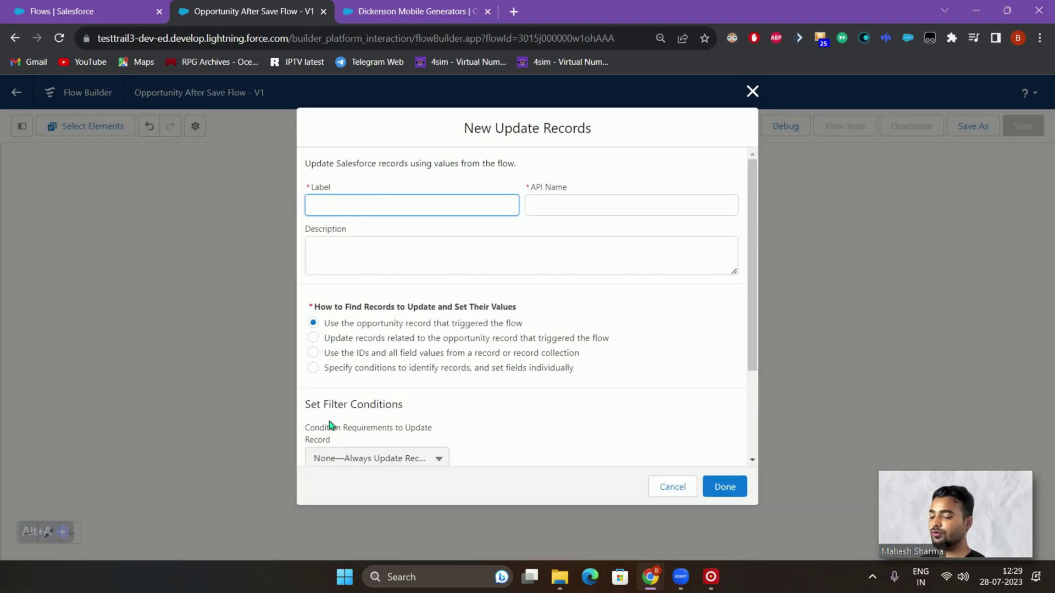
type("Upodat")
key("BackSpace")
type("dat")
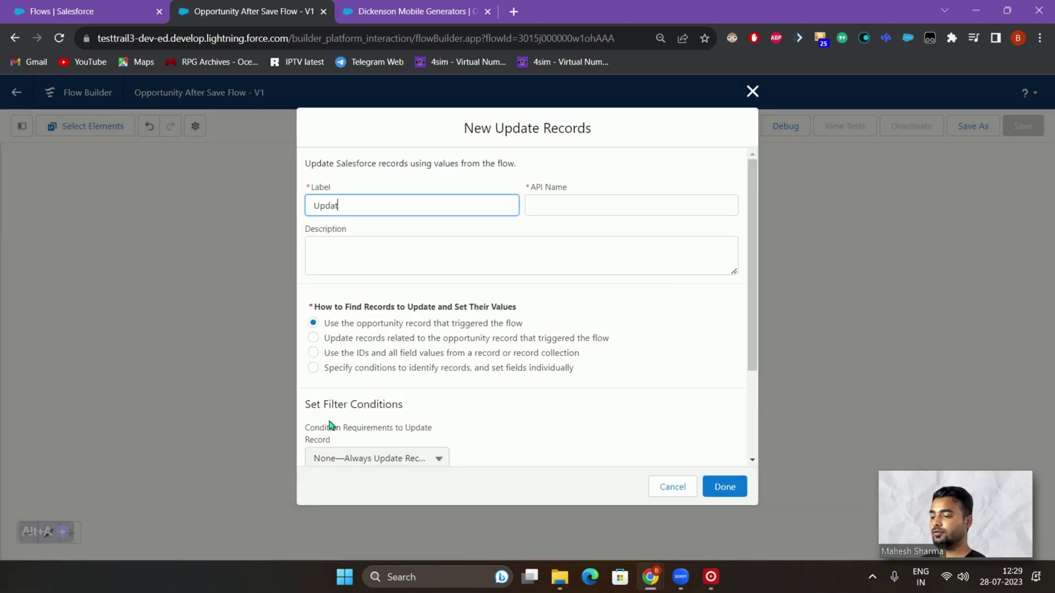
type("e the Amount")
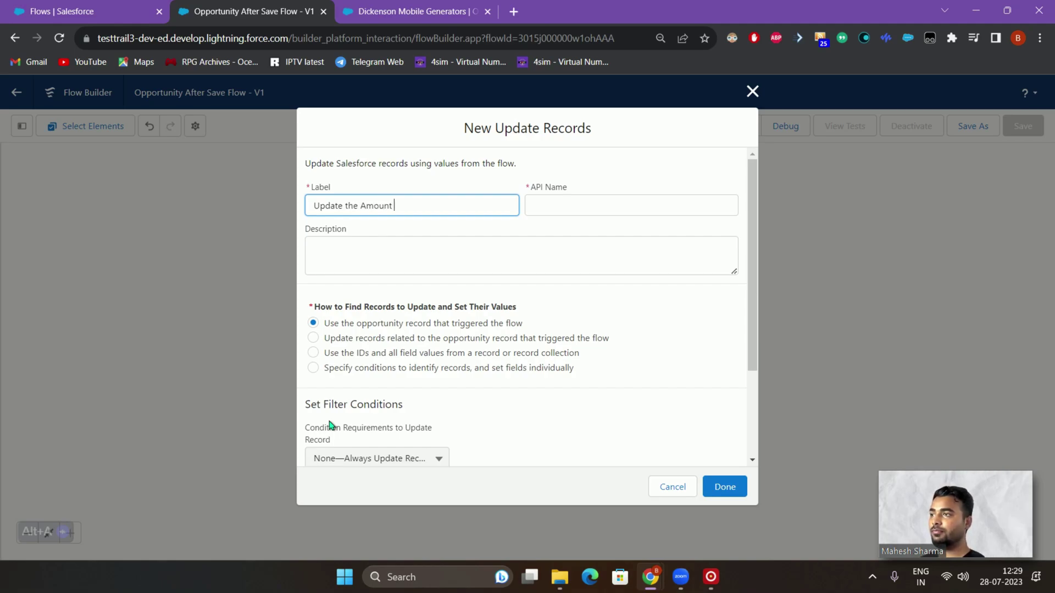
type(" by 560")
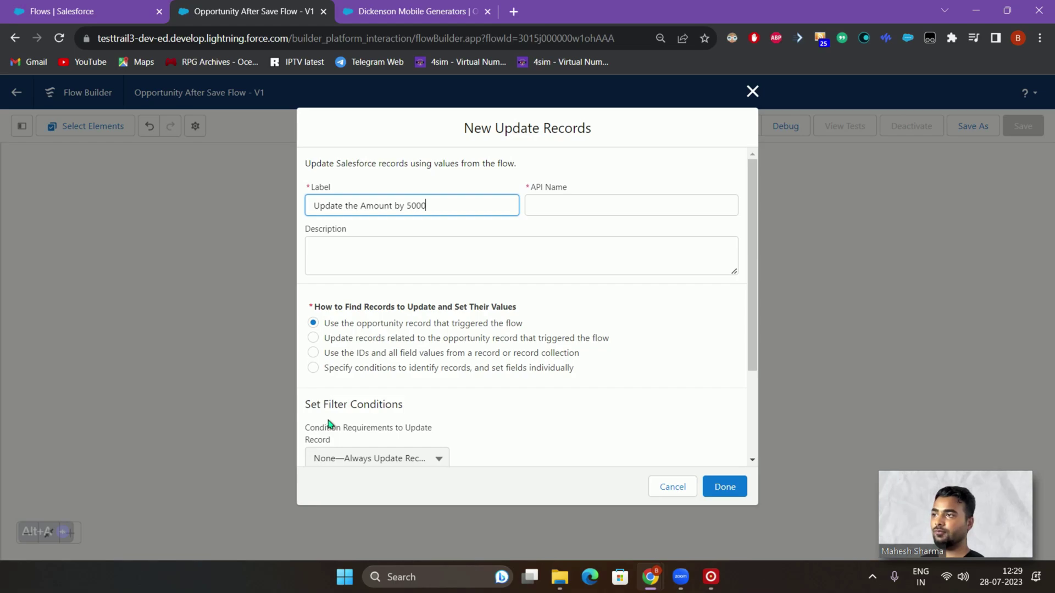
left_click(459, 245)
scroll(438, 331, "down", 3)
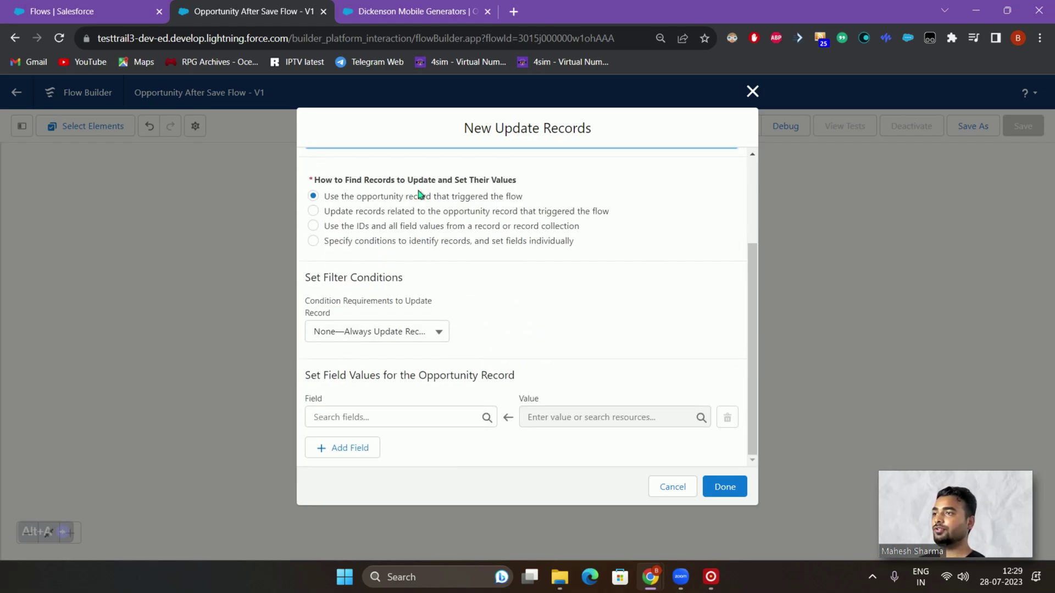
Make the update apply only when all conditions are met: StageName Equals Closed Won.
left_click(385, 338)
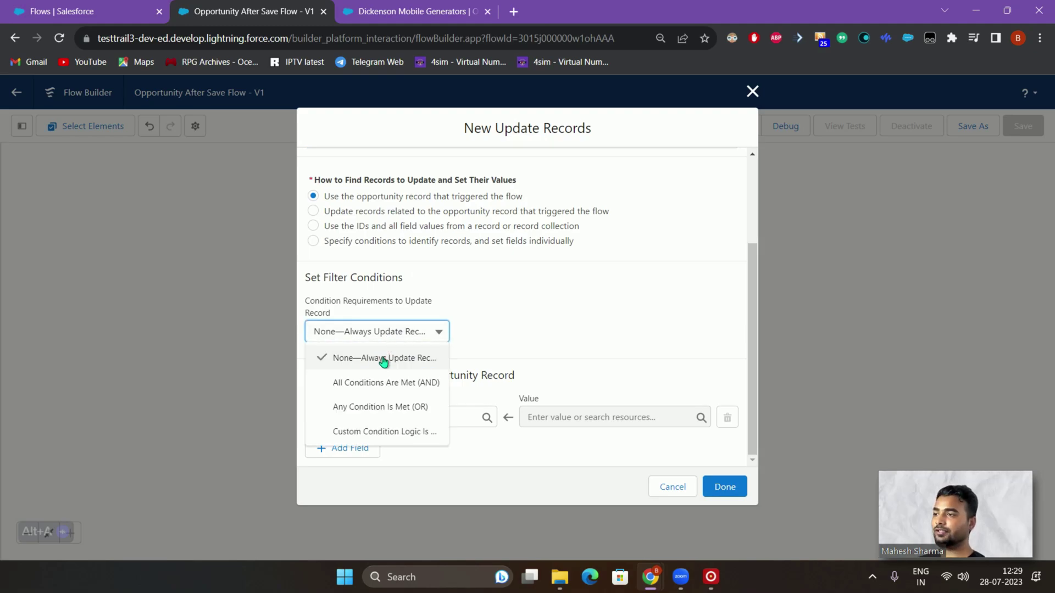
left_click(376, 380)
left_click(383, 386)
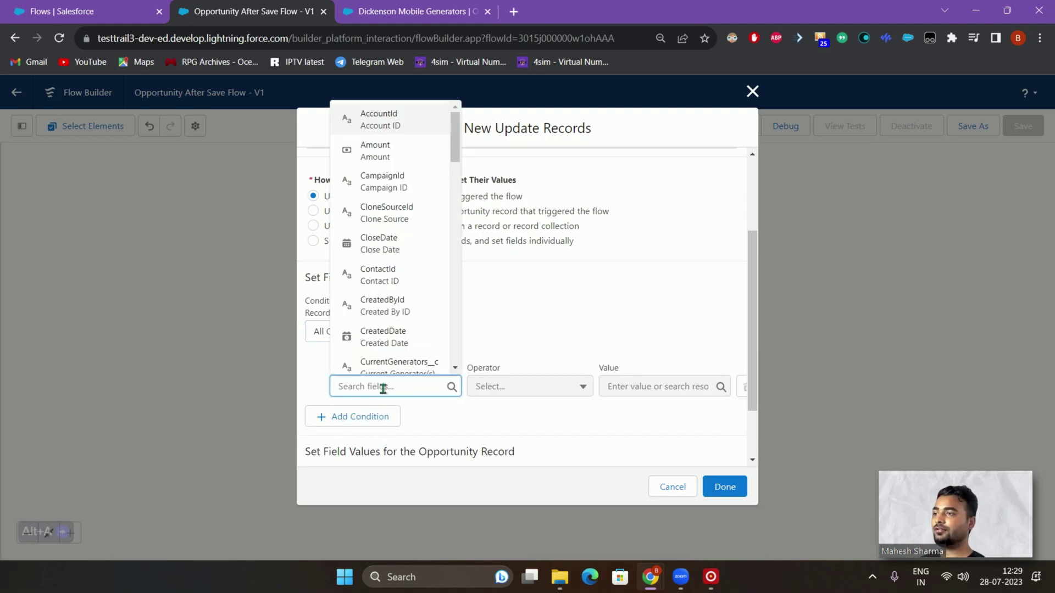
type("Stage")
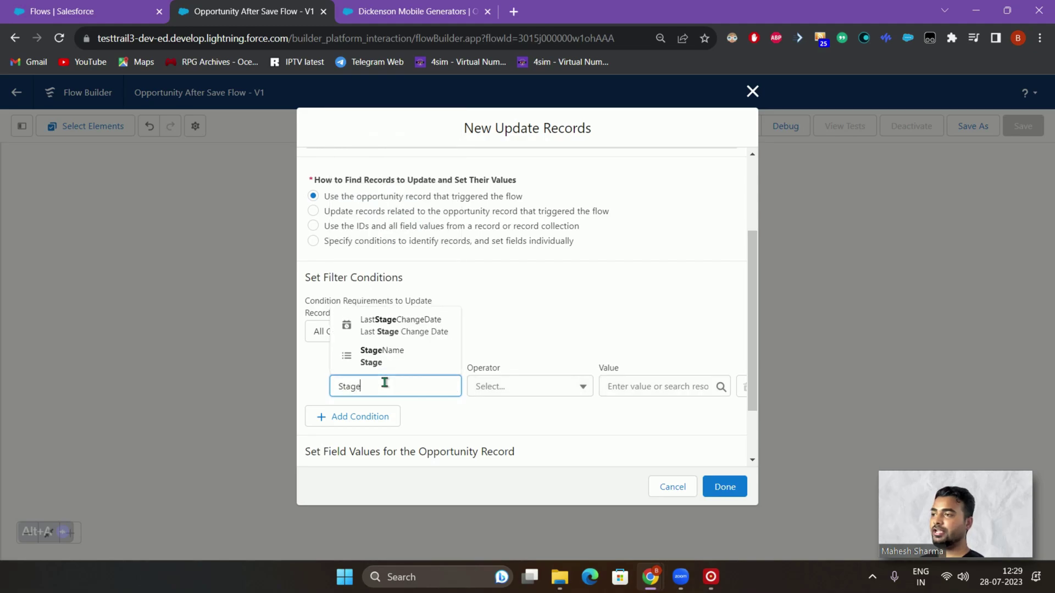
left_click(379, 351)
left_click(623, 385)
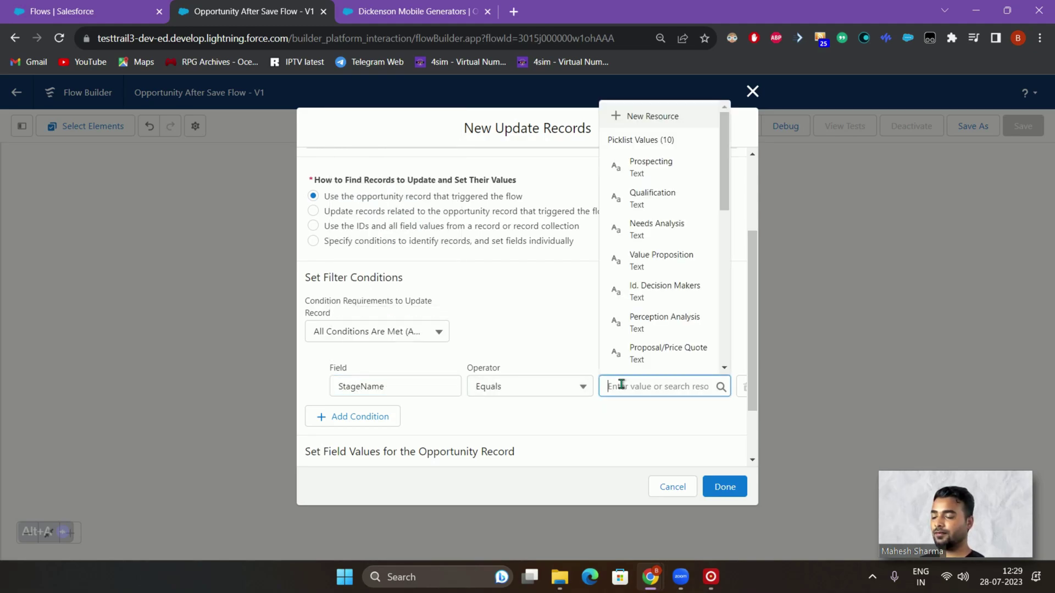
type("Clos")
left_click(638, 329)
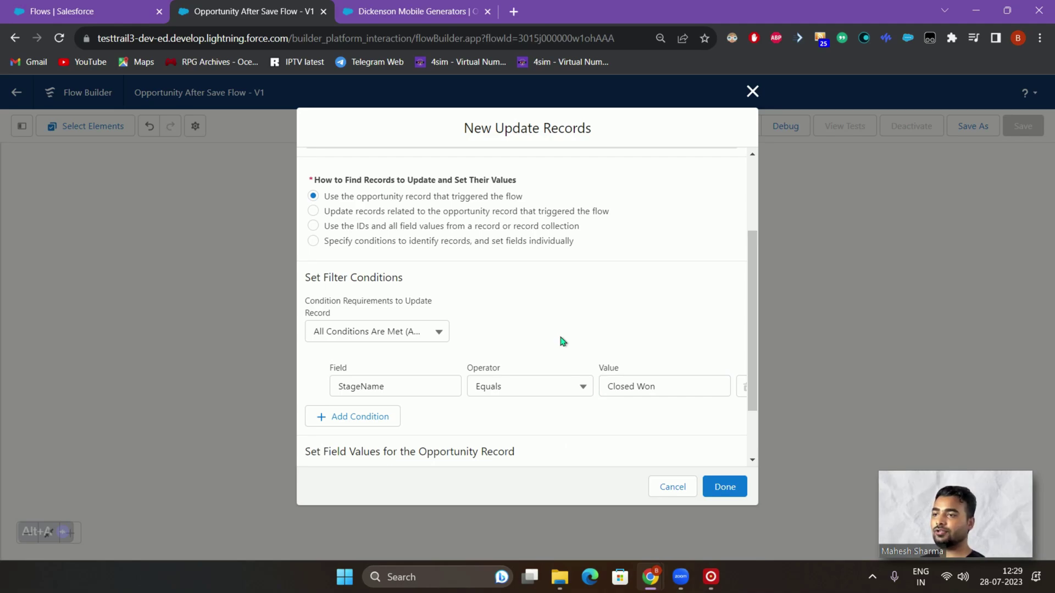
Set the Amount field to 20000 and confirm the Update Records element.
scroll(561, 341, "down", 2)
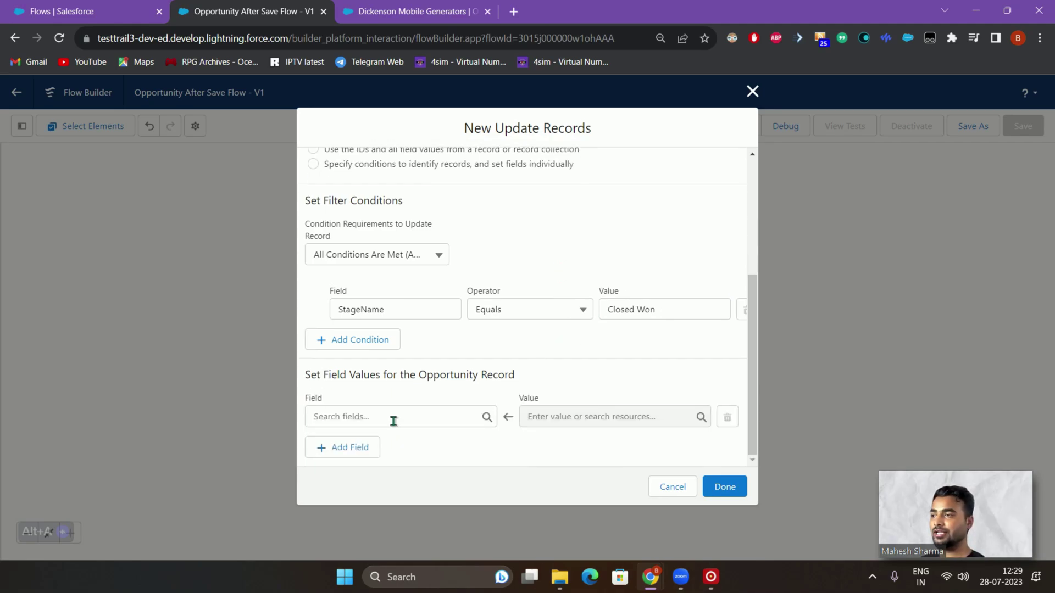
left_click(394, 417)
type("Amoun")
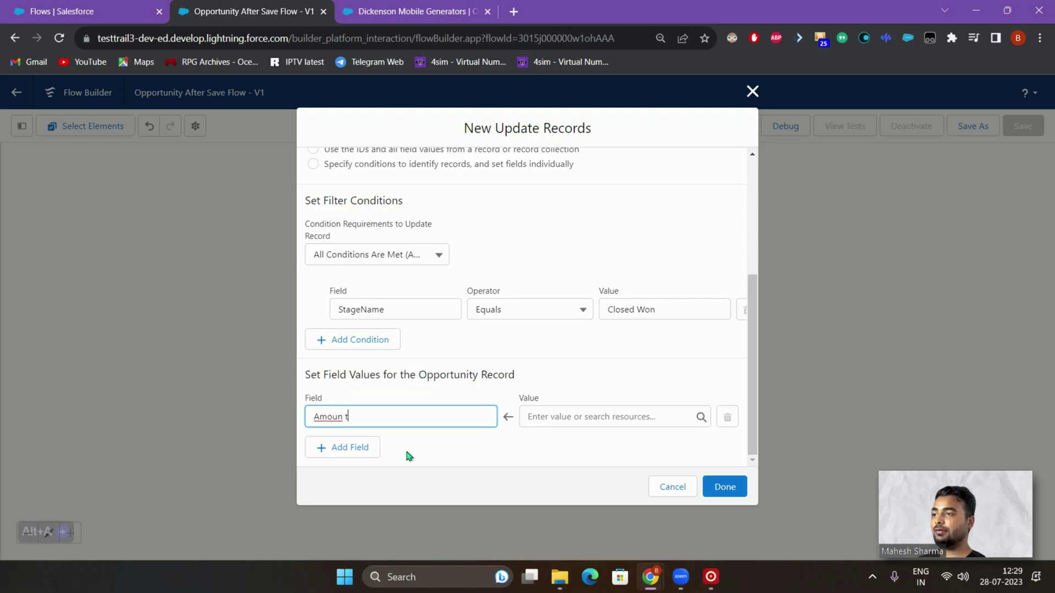
type("t")
left_click(359, 460)
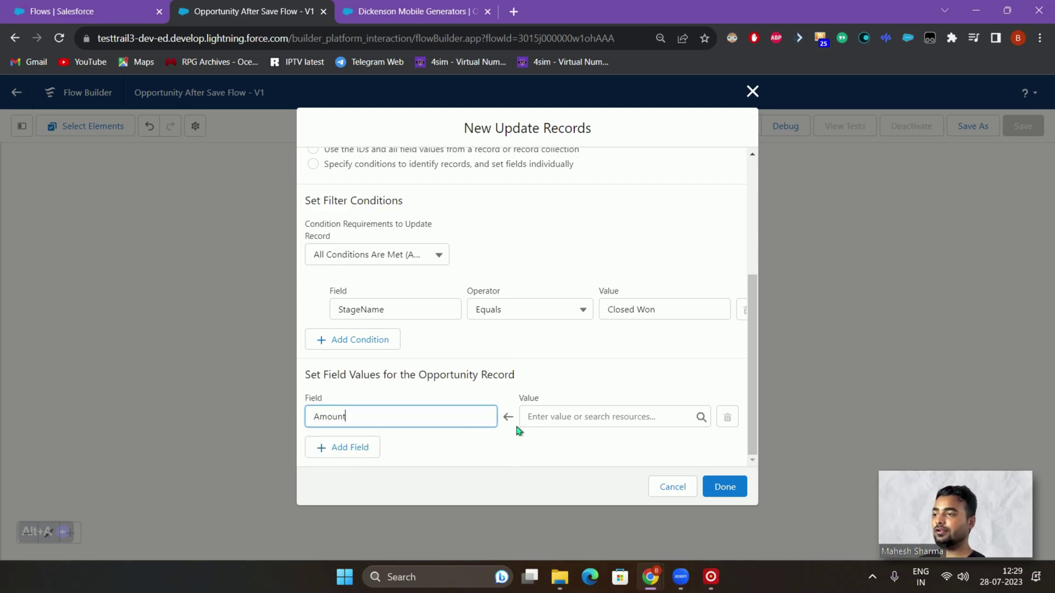
left_click(578, 414)
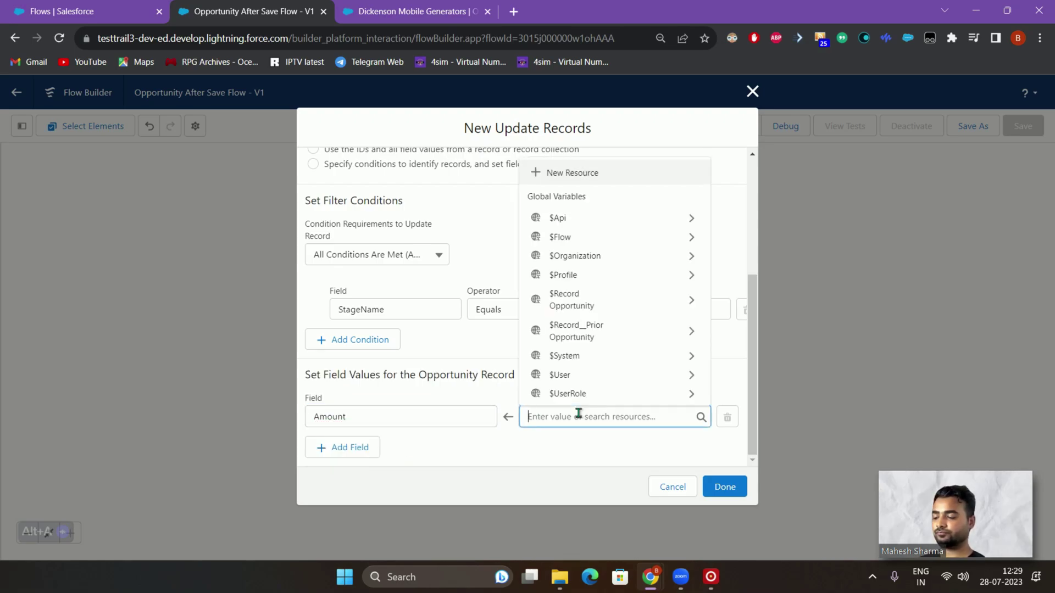
type("20000")
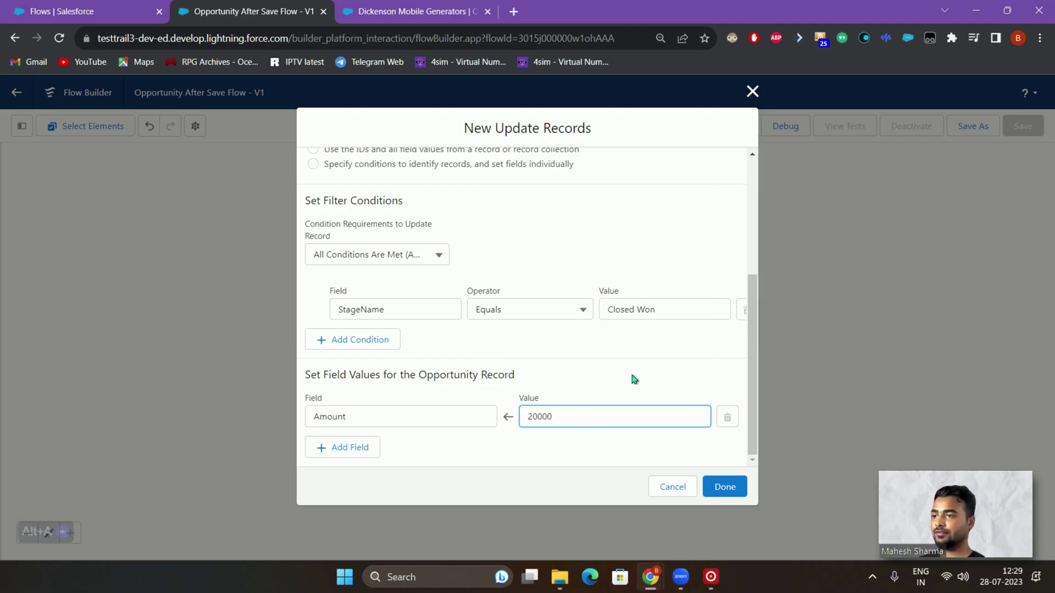
left_click(599, 450)
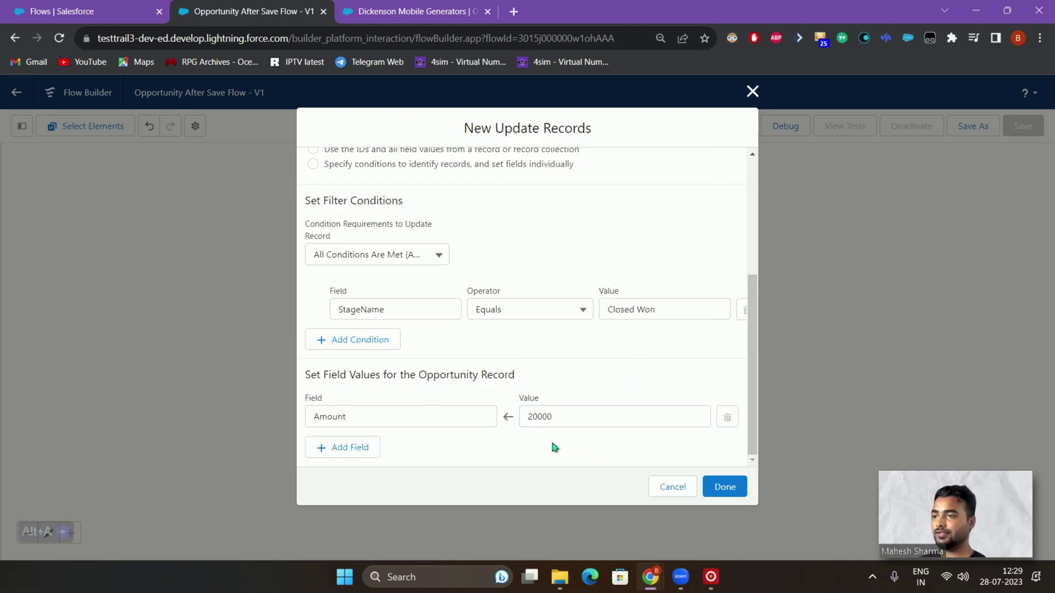
left_click(724, 487)
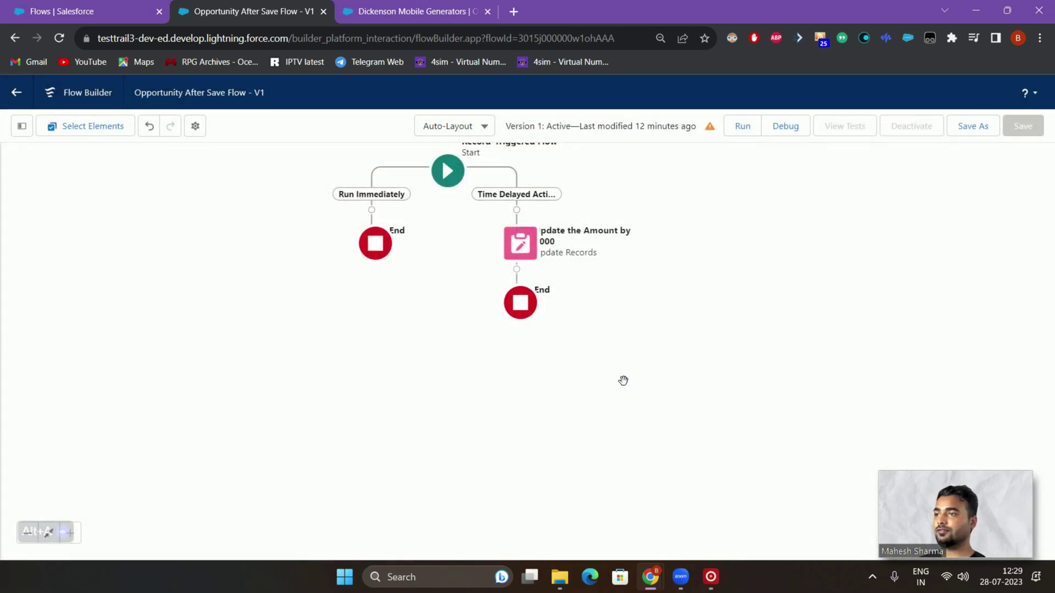
Save the flow as new version 2, activate it, and bring up the Dickenson Mobile Generators opportunity.
left_click(976, 132)
left_click(726, 420)
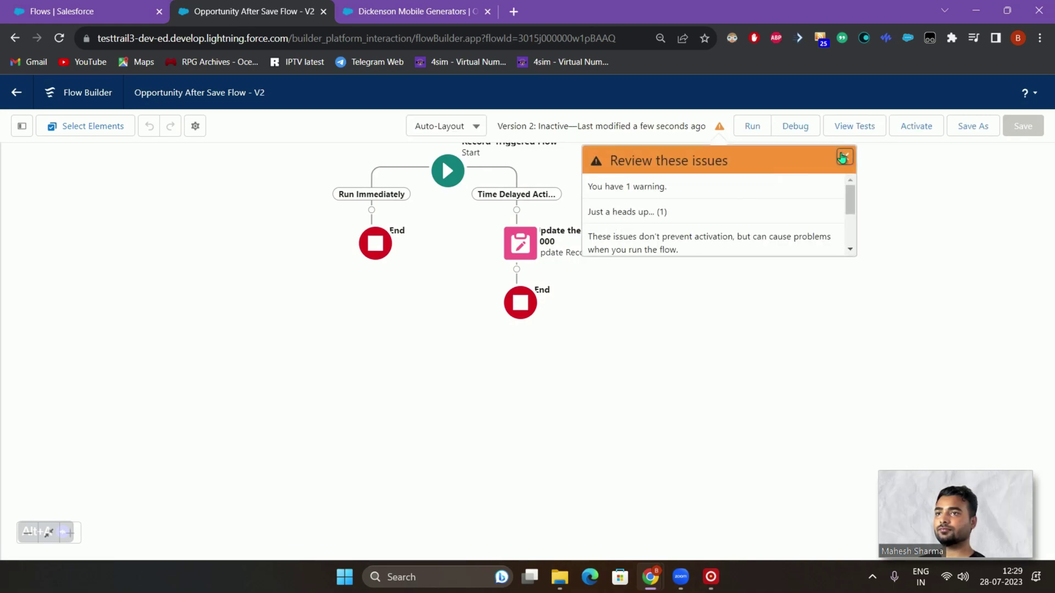
left_click(845, 159)
left_click(923, 134)
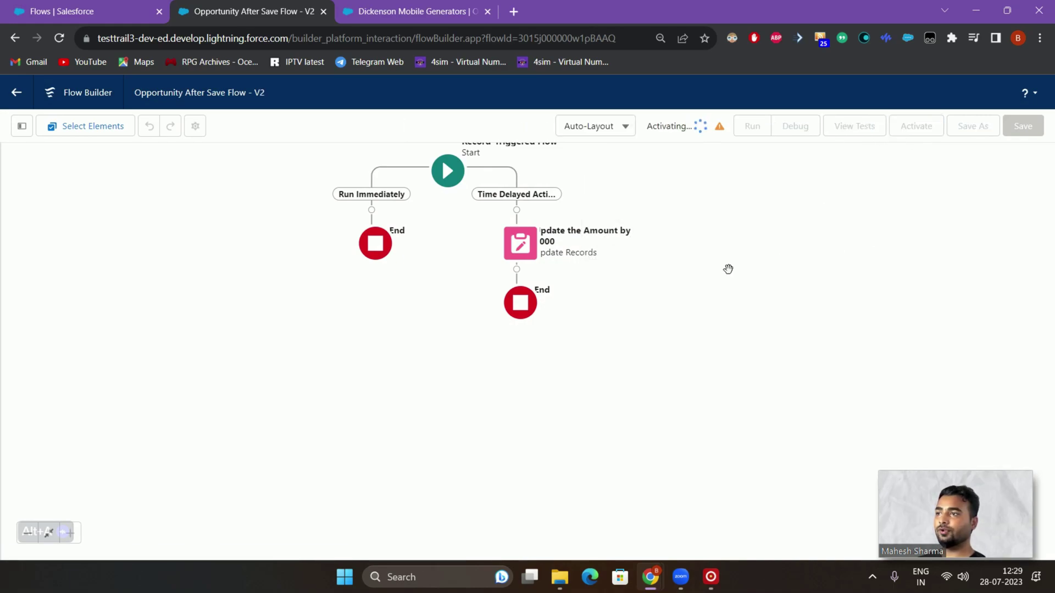
left_click(390, 11)
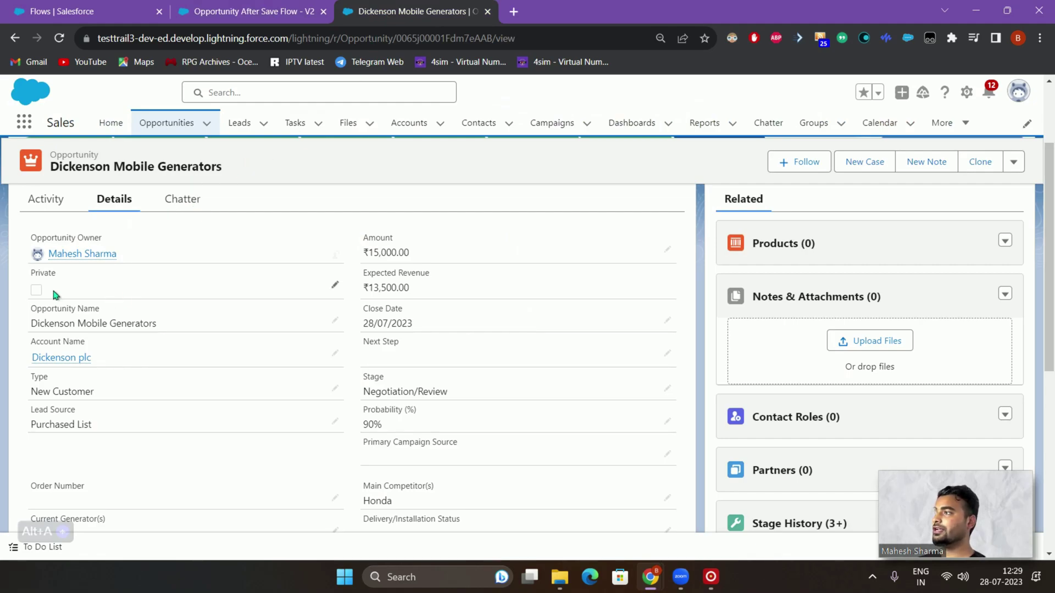
Reload the Dickenson Mobile Generators opportunity and save its Stage as Closed Won.
left_click(59, 38)
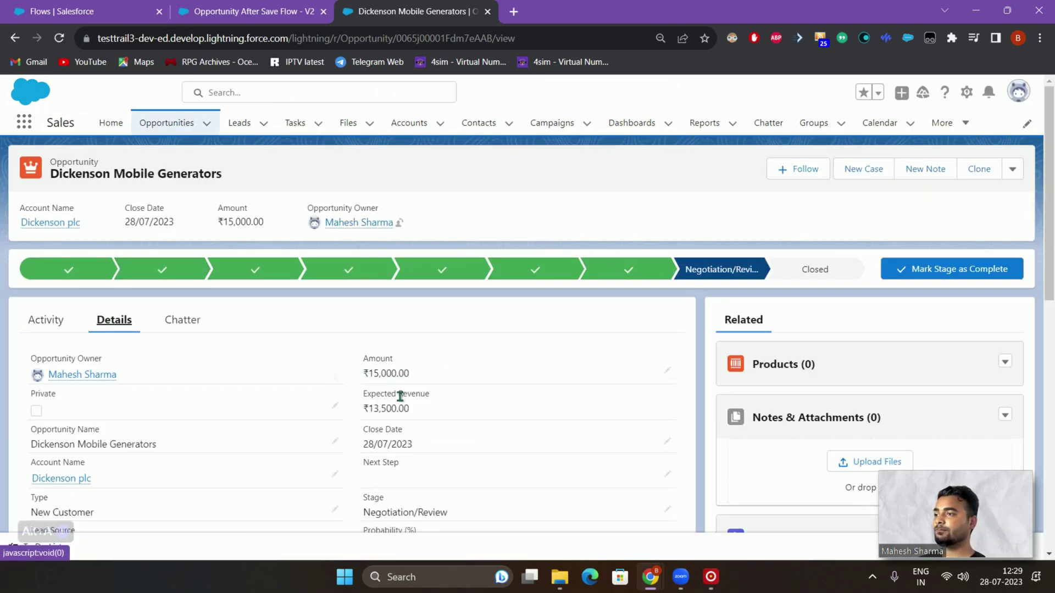
scroll(438, 355, "down", 5)
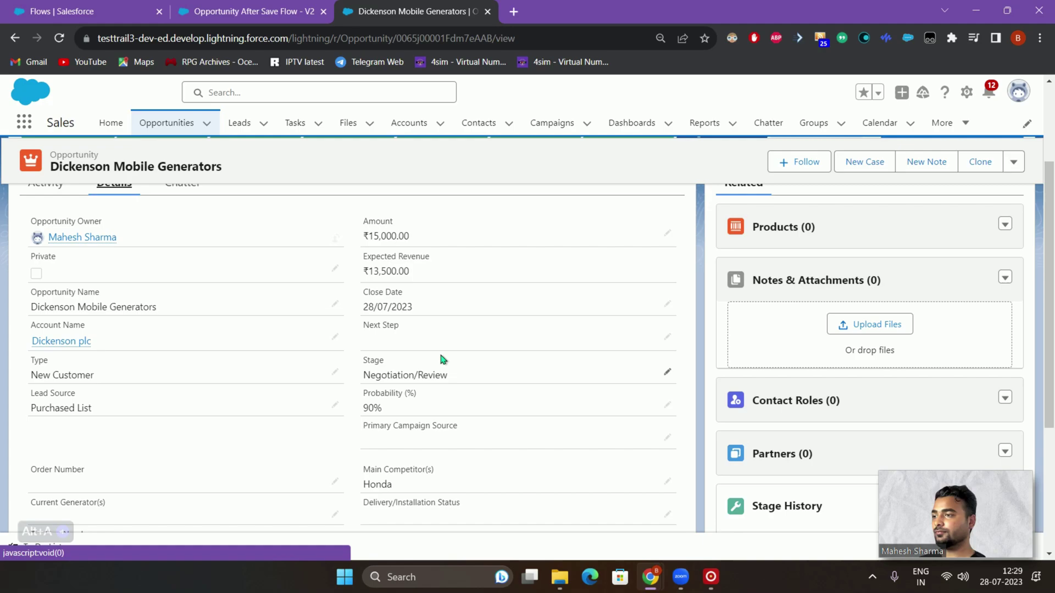
scroll(389, 328, "up", 3)
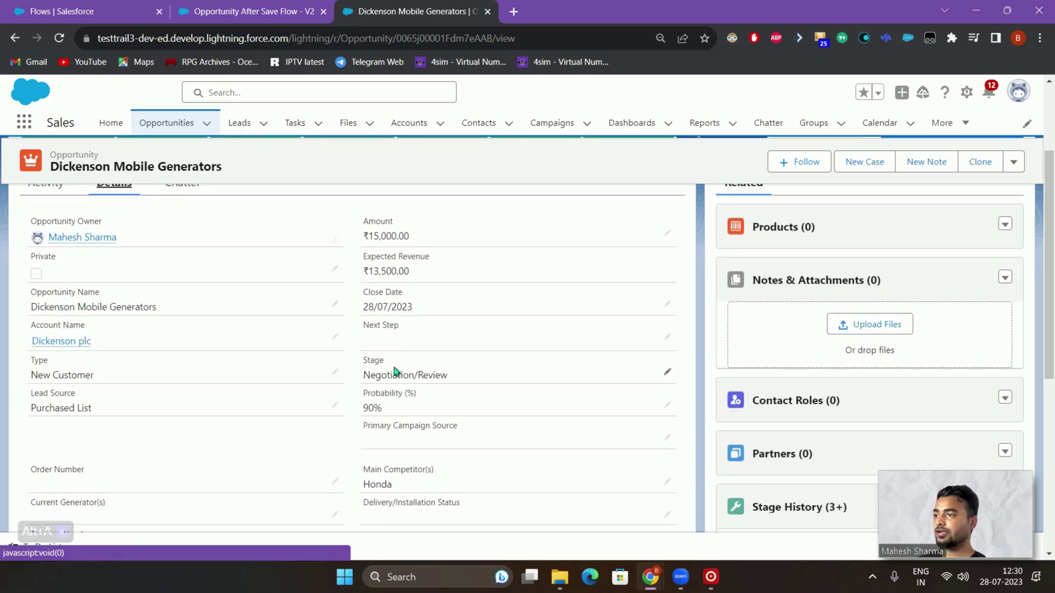
double_click(417, 376)
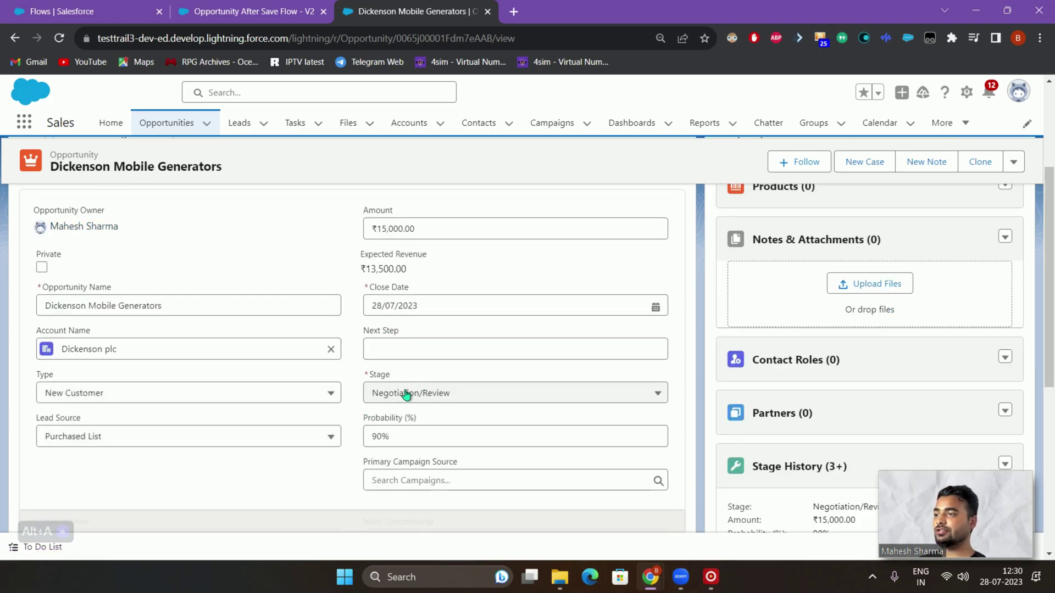
left_click(406, 393)
left_click(406, 343)
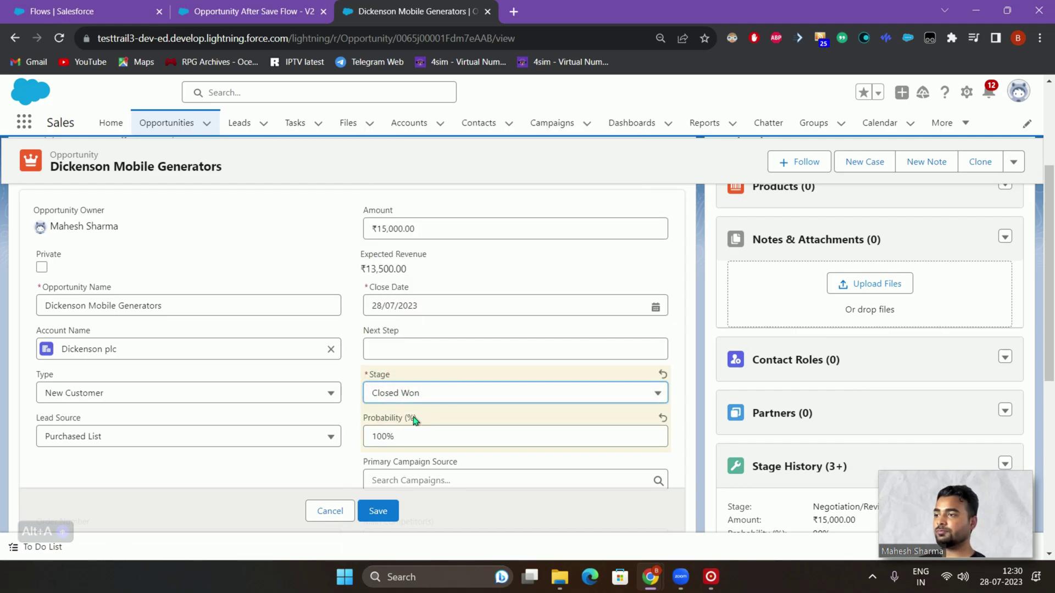
left_click(378, 511)
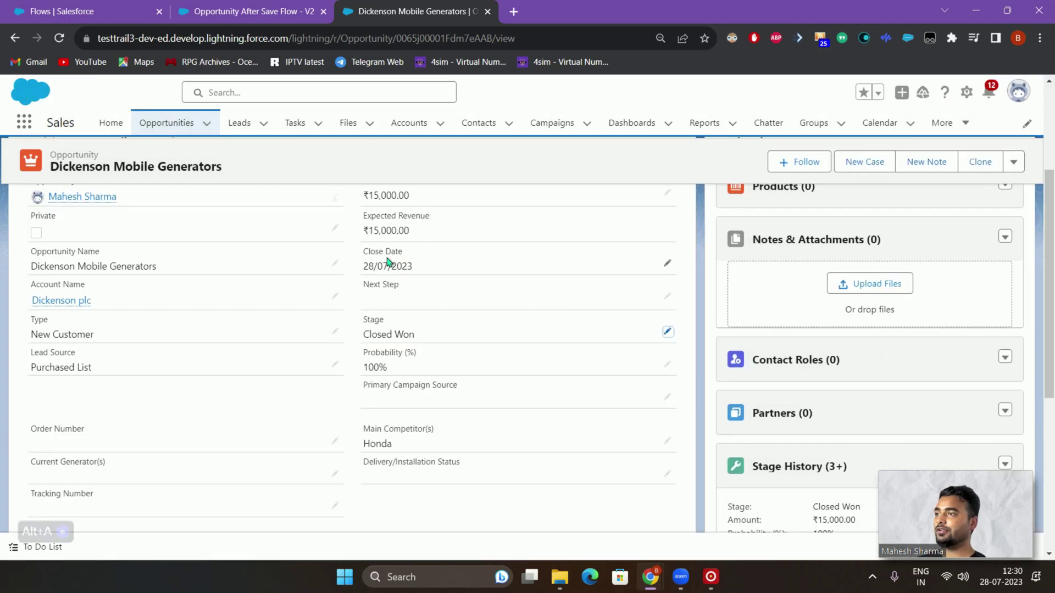
scroll(385, 262, "up", 2)
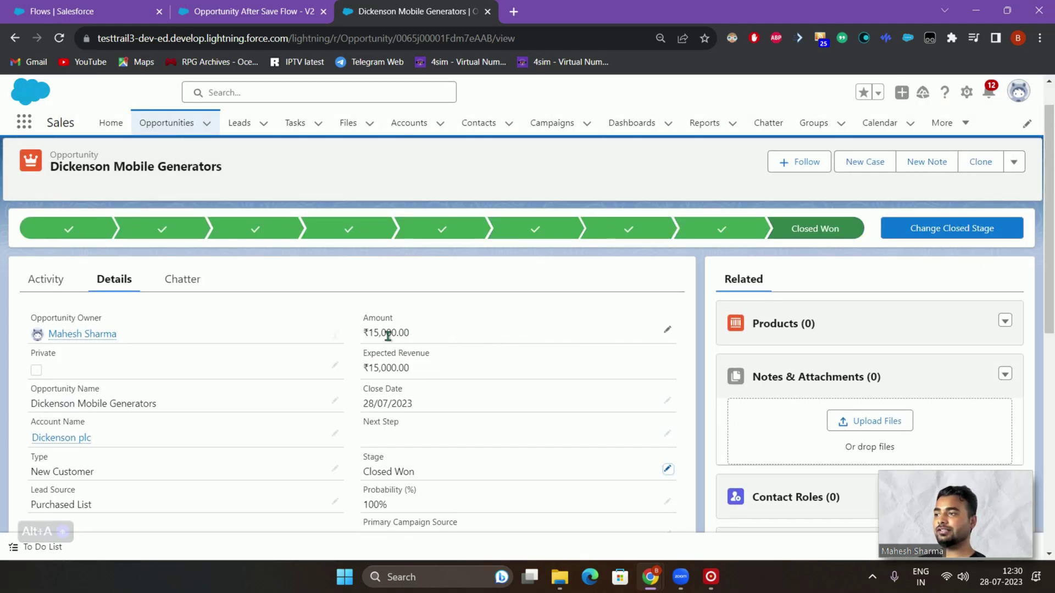
left_click(59, 38)
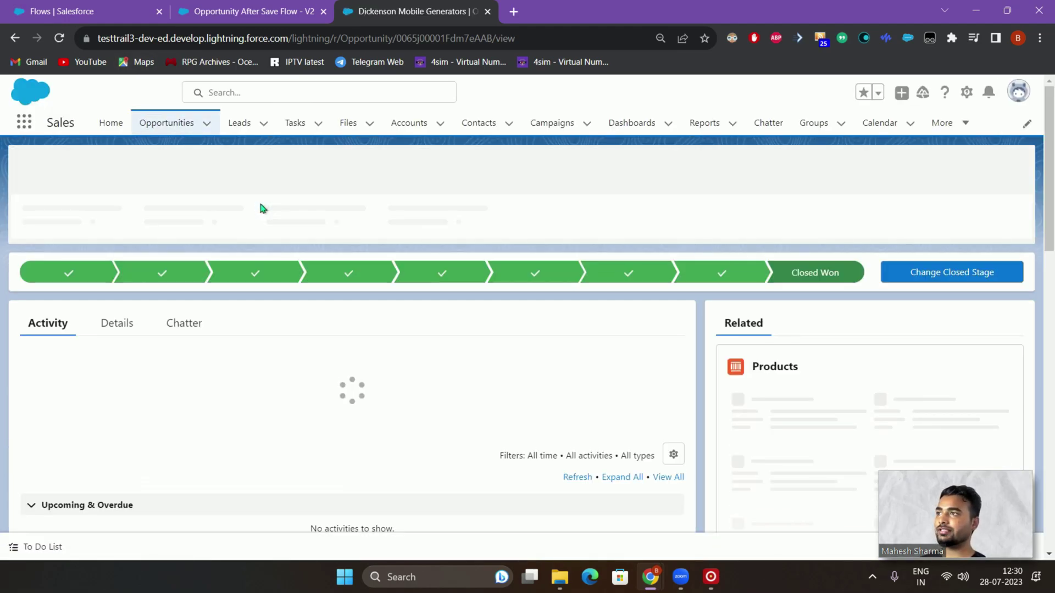
left_click(117, 322)
scroll(438, 336, "down", 2)
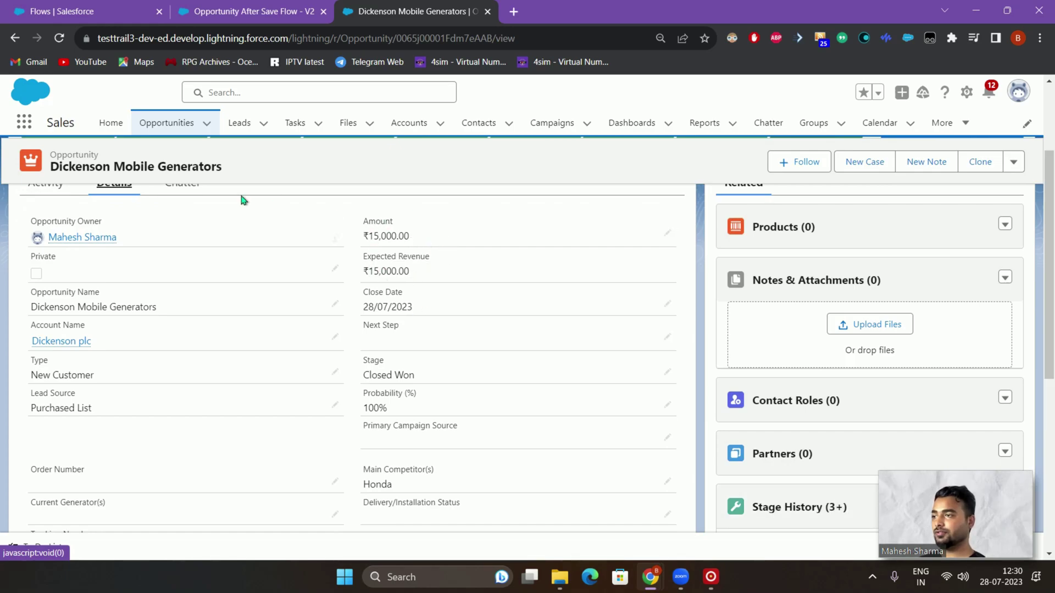
left_click(59, 38)
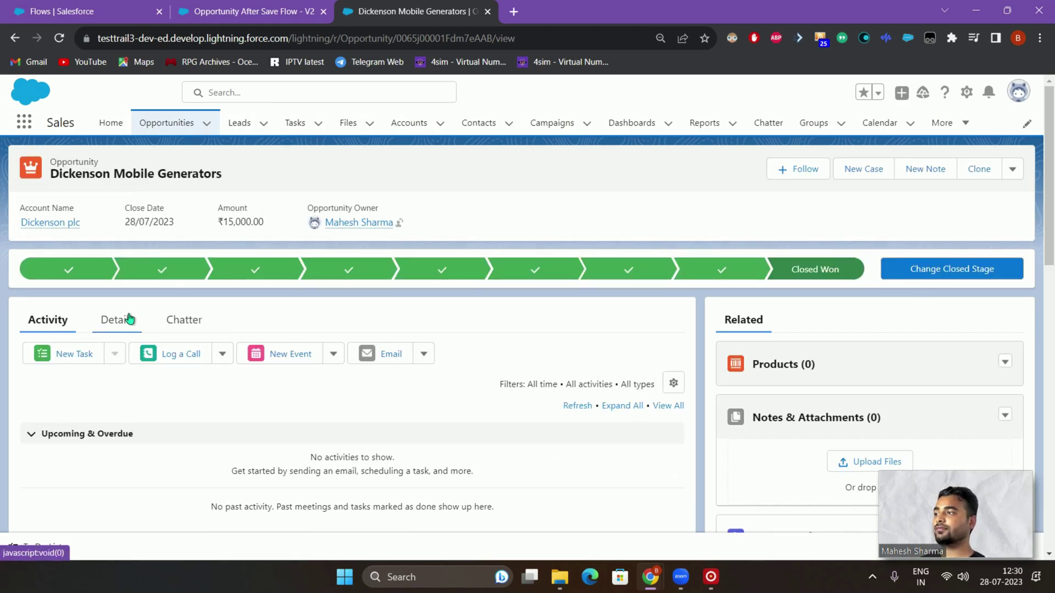
left_click(121, 319)
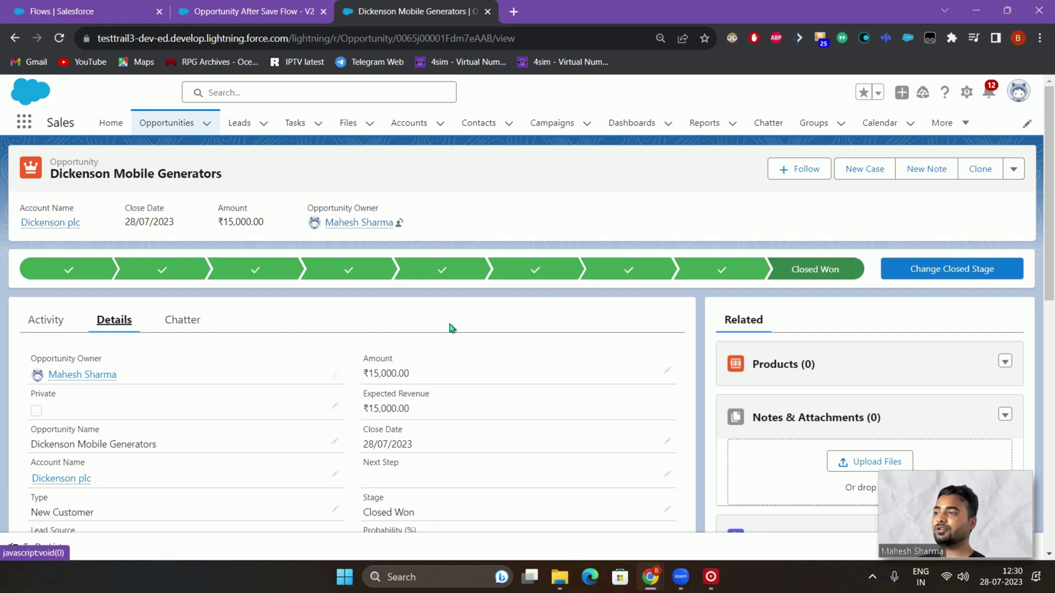
left_click(59, 38)
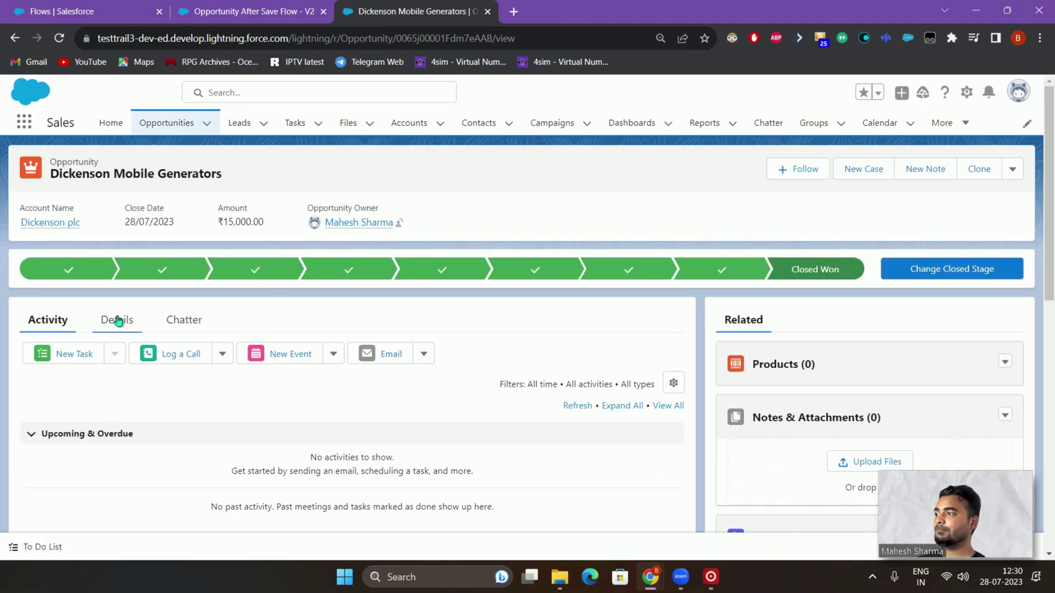
left_click(115, 321)
scroll(384, 296, "down", 2)
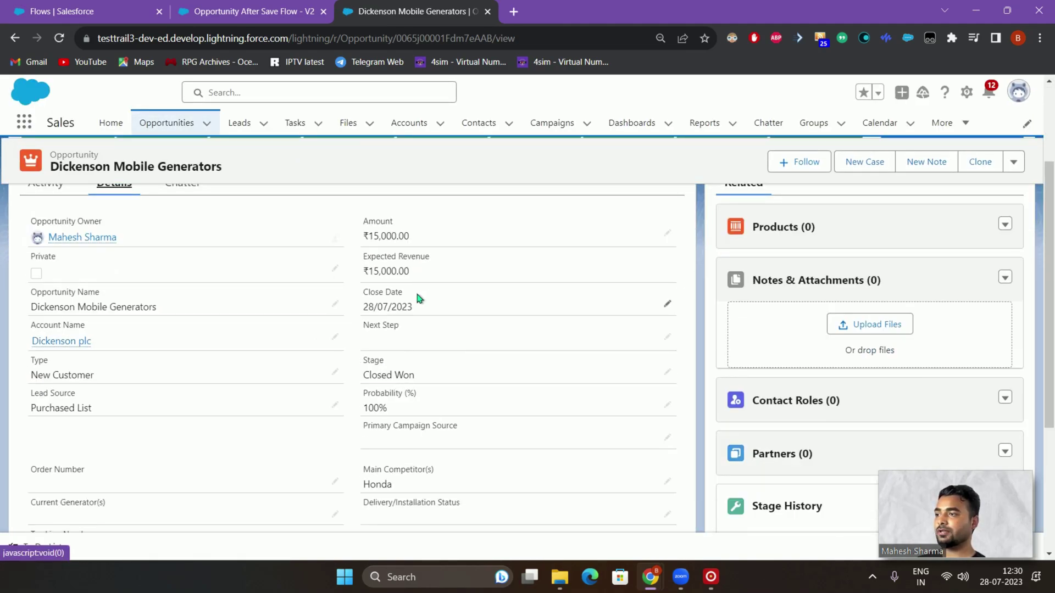